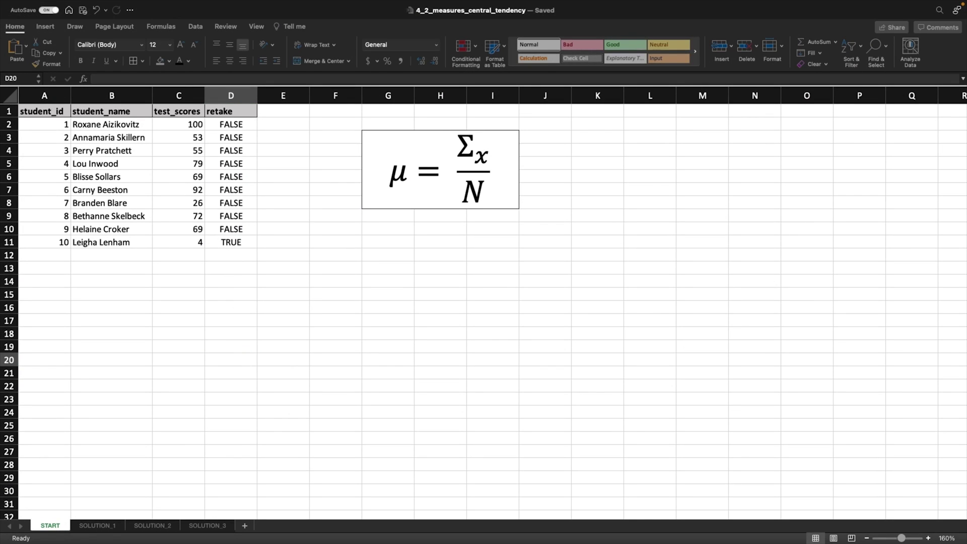
Ink arrows at μ, Σ, x and N, a curve from the scores to Σx, and 'sum' beside Σ
mouse_move(363, 220)
mouse_down()
mouse_move(377, 210)
mouse_move(397, 224)
mouse_move(378, 253)
mouse_move(371, 297)
mouse_move(386, 287)
mouse_move(421, 291)
mouse_up()
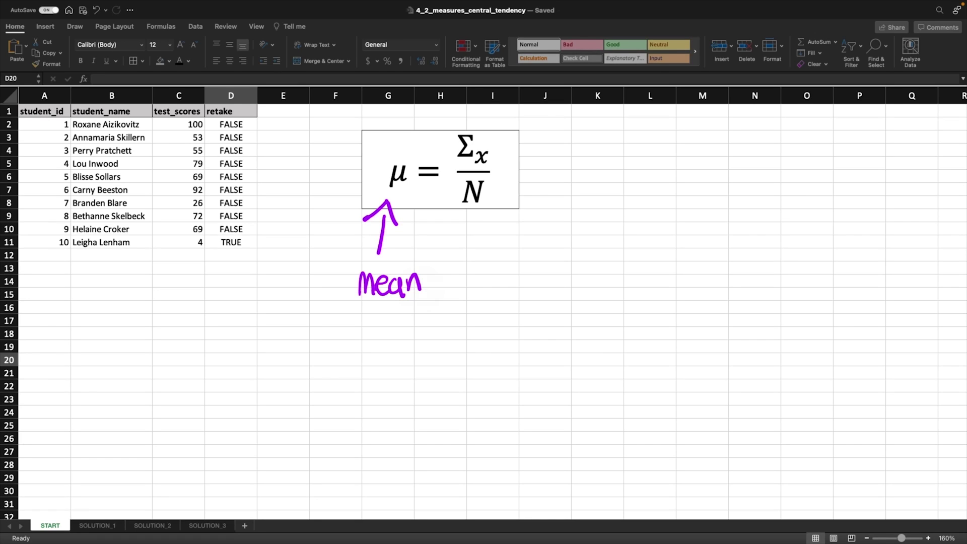
mouse_move(488, 115)
mouse_down()
mouse_move(484, 132)
mouse_move(502, 141)
mouse_move(557, 112)
mouse_up()
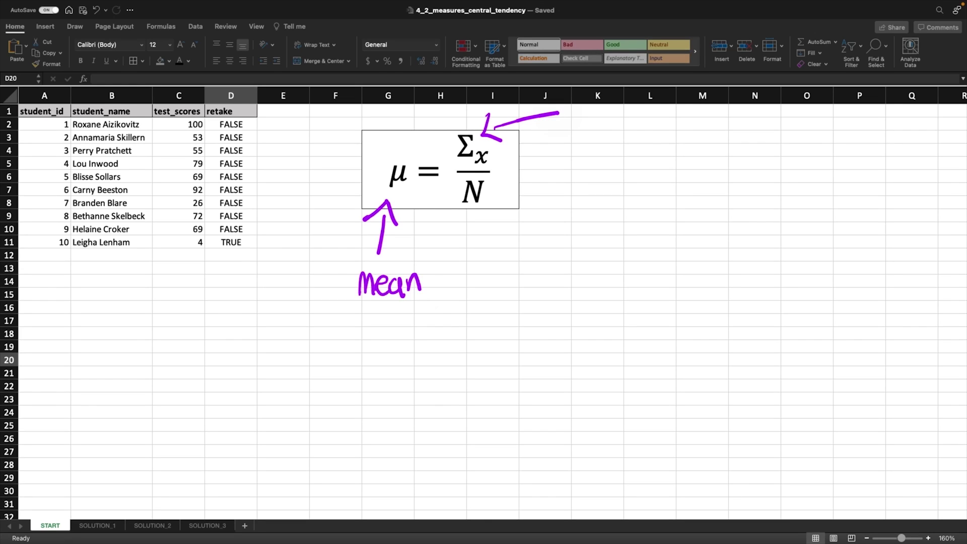
mouse_move(511, 152)
mouse_down()
mouse_move(510, 165)
mouse_move(563, 153)
mouse_up()
mouse_move(484, 227)
mouse_down()
mouse_move(496, 213)
mouse_move(515, 266)
mouse_move(590, 263)
mouse_move(607, 251)
mouse_move(543, 307)
mouse_move(595, 304)
mouse_move(606, 282)
mouse_move(634, 292)
mouse_up()
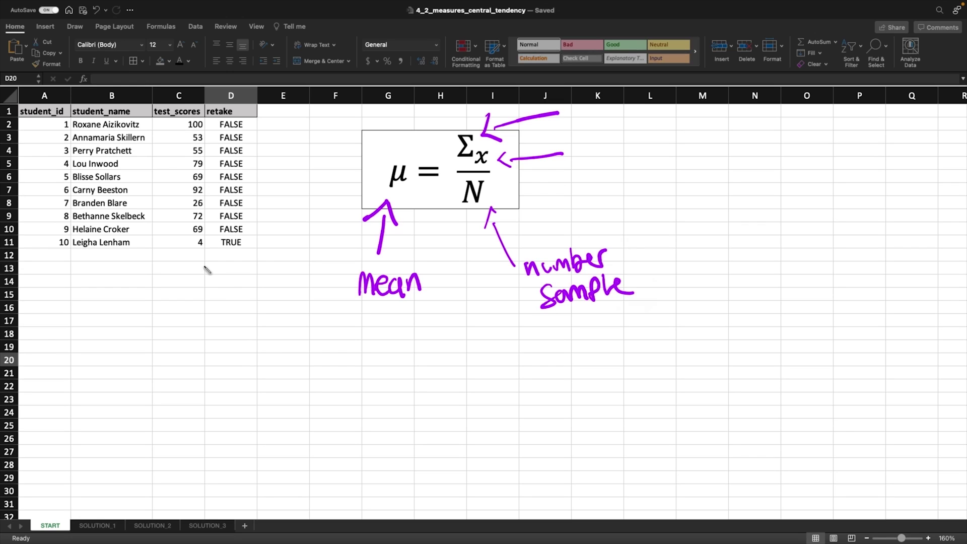
mouse_move(205, 267)
mouse_down()
mouse_move(335, 371)
mouse_move(619, 367)
mouse_move(701, 199)
mouse_move(588, 153)
mouse_move(565, 154)
mouse_up()
mouse_move(584, 108)
mouse_down()
mouse_move(574, 128)
mouse_move(631, 126)
mouse_up()
mouse_move(192, 279)
mouse_down()
mouse_move(216, 258)
mouse_move(230, 265)
mouse_up()
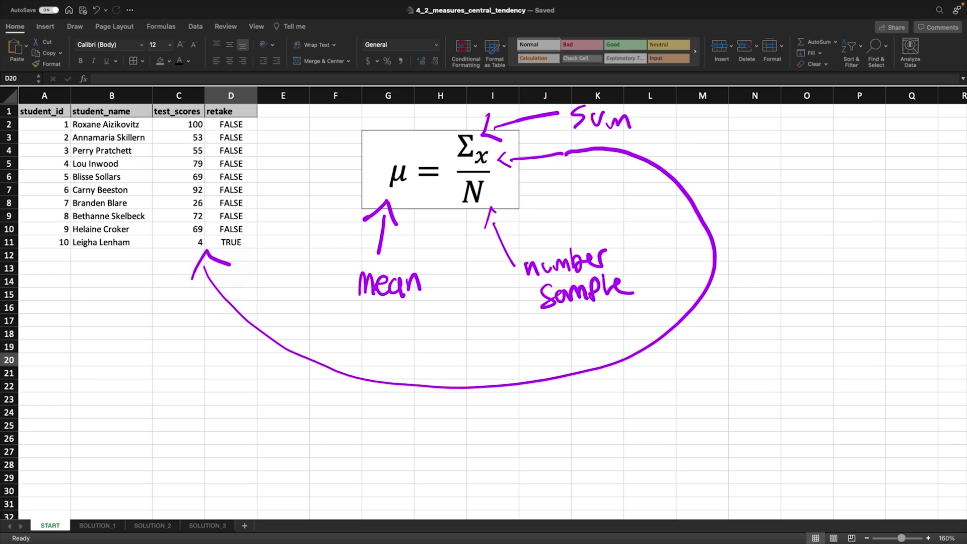
Clear the ink and redraw an arrow up at μ labelled 'mean'
key(Escape)
mouse_move(378, 206)
mouse_down()
mouse_move(400, 209)
mouse_move(384, 236)
mouse_up()
drag(367, 269, 420, 258)
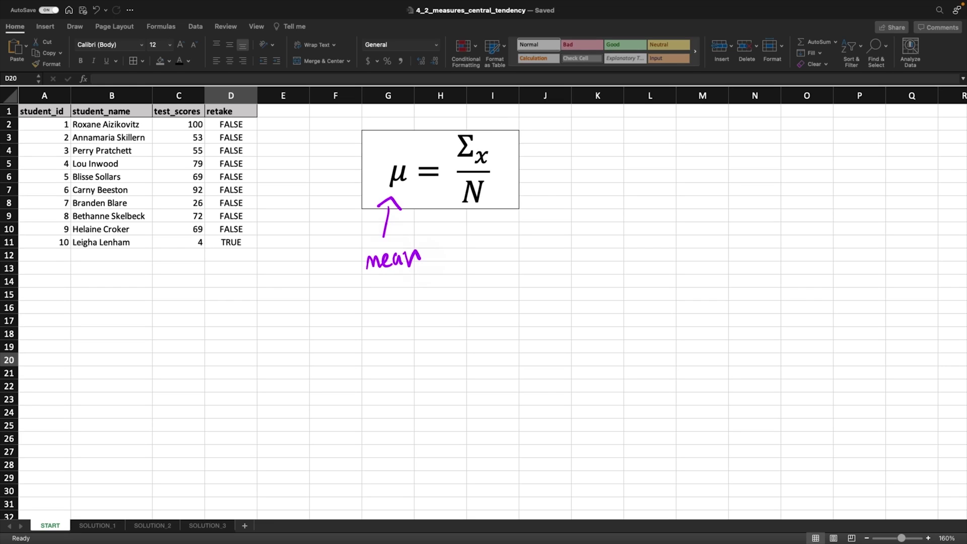
Ink arrows linking Σx to the test_scores column and N to 10; undo a circle around μ
mouse_move(491, 120)
mouse_down()
mouse_move(499, 137)
mouse_move(523, 121)
mouse_move(502, 158)
mouse_move(544, 140)
mouse_up()
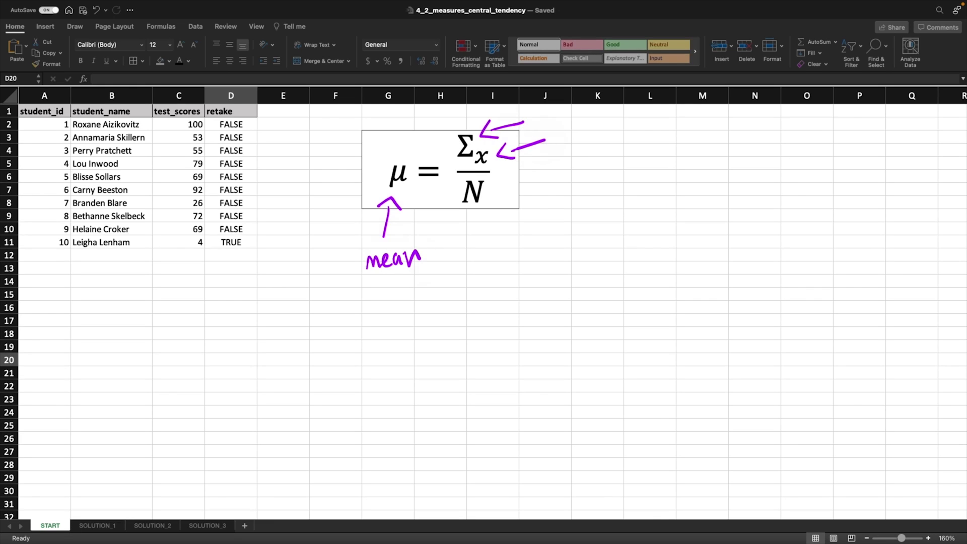
mouse_move(187, 268)
mouse_down()
mouse_move(199, 260)
mouse_move(212, 269)
mouse_move(200, 293)
mouse_up()
drag(500, 171, 596, 173)
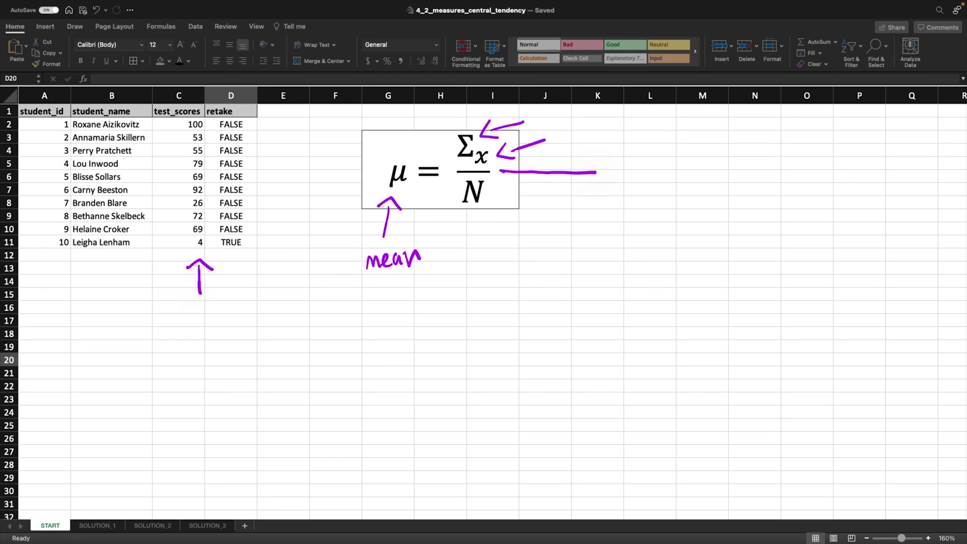
mouse_move(496, 220)
mouse_down()
mouse_move(513, 204)
mouse_move(544, 263)
mouse_move(557, 242)
mouse_up()
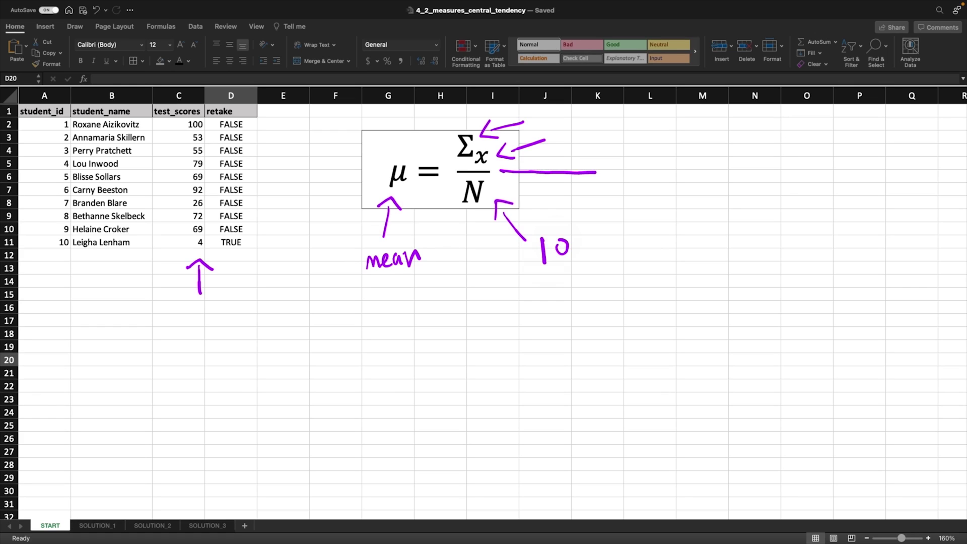
mouse_move(172, 251)
mouse_down()
mouse_move(172, 121)
mouse_move(212, 115)
mouse_move(216, 233)
mouse_move(182, 252)
mouse_up()
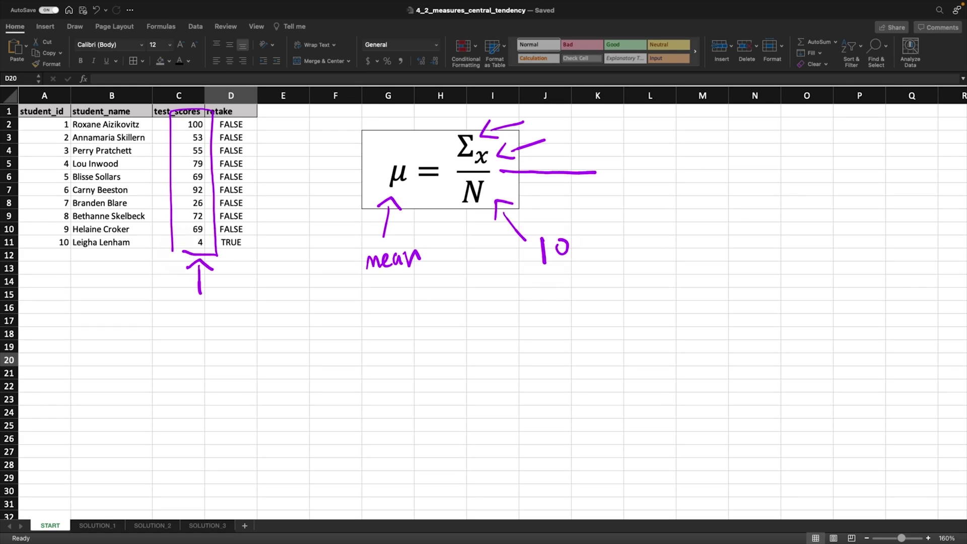
mouse_move(399, 153)
mouse_down()
mouse_move(385, 162)
mouse_move(403, 150)
mouse_up()
key(super+z)
Add an arrow at μ and a bracket on Σx, undo a stray sigma, then clear all ink
mouse_move(345, 170)
mouse_down()
mouse_move(381, 171)
mouse_move(364, 188)
mouse_up()
mouse_move(470, 129)
mouse_down()
mouse_move(459, 132)
mouse_move(464, 168)
mouse_up()
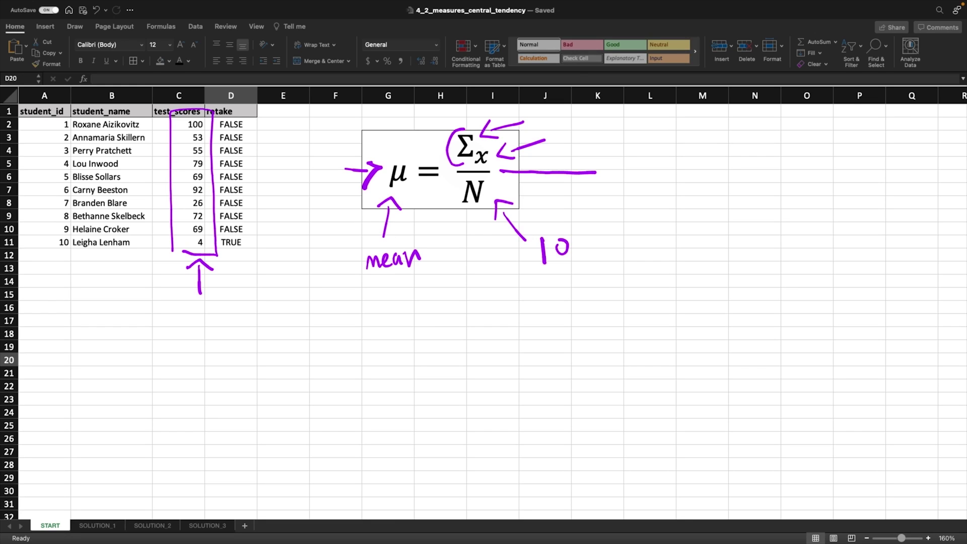
mouse_move(678, 167)
mouse_down()
mouse_move(677, 187)
mouse_move(659, 186)
mouse_move(703, 171)
mouse_up()
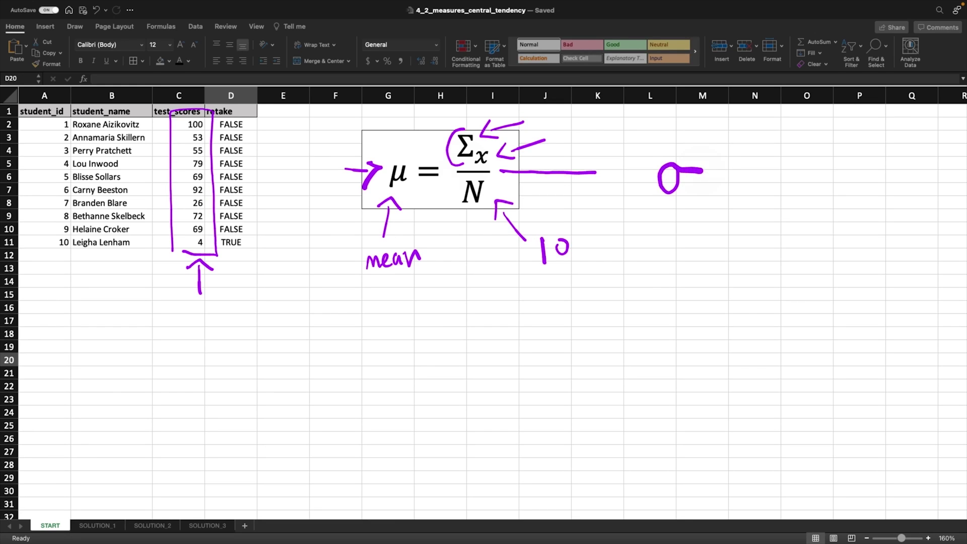
key(super+z)
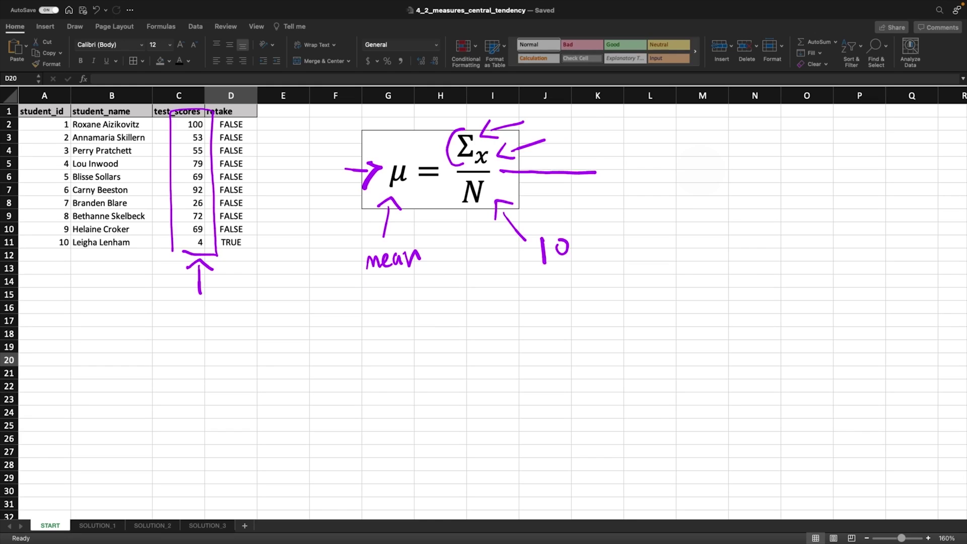
key(Escape)
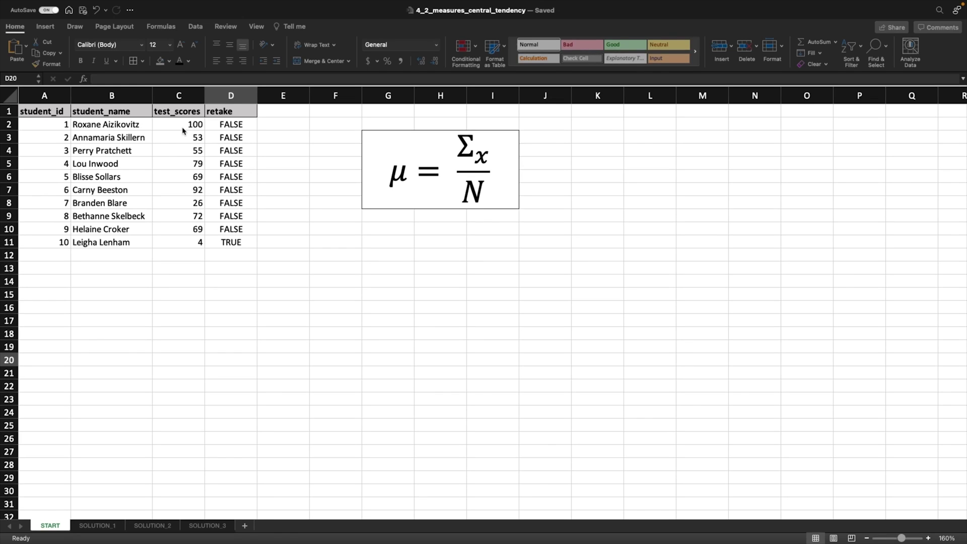
Enter =SUM(C2:C11) in C12 to total the test scores to 619
click(192, 255)
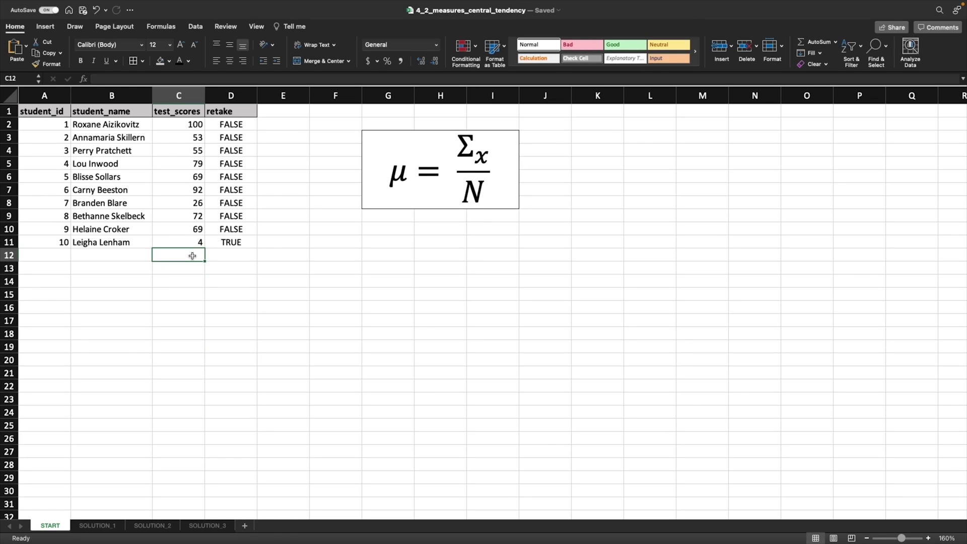
text(=SUM)
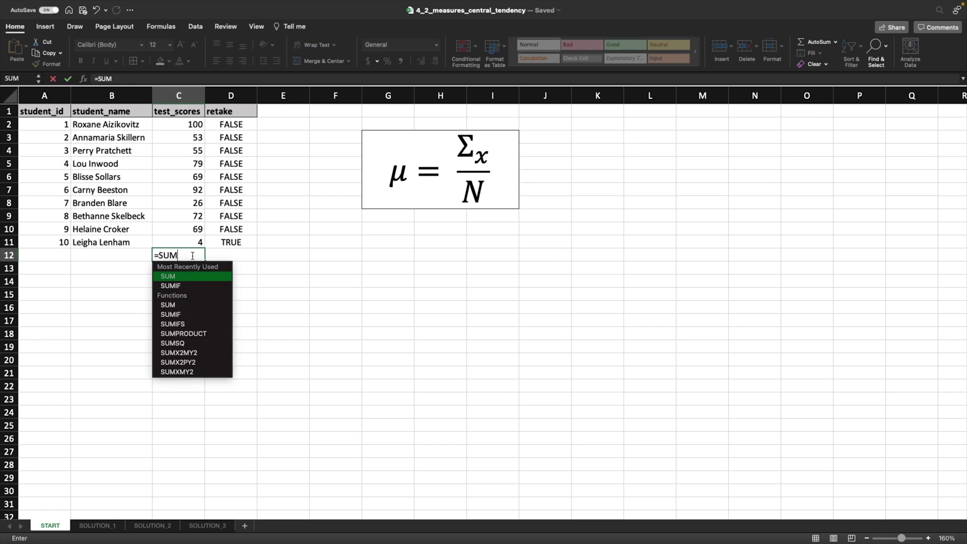
text(()
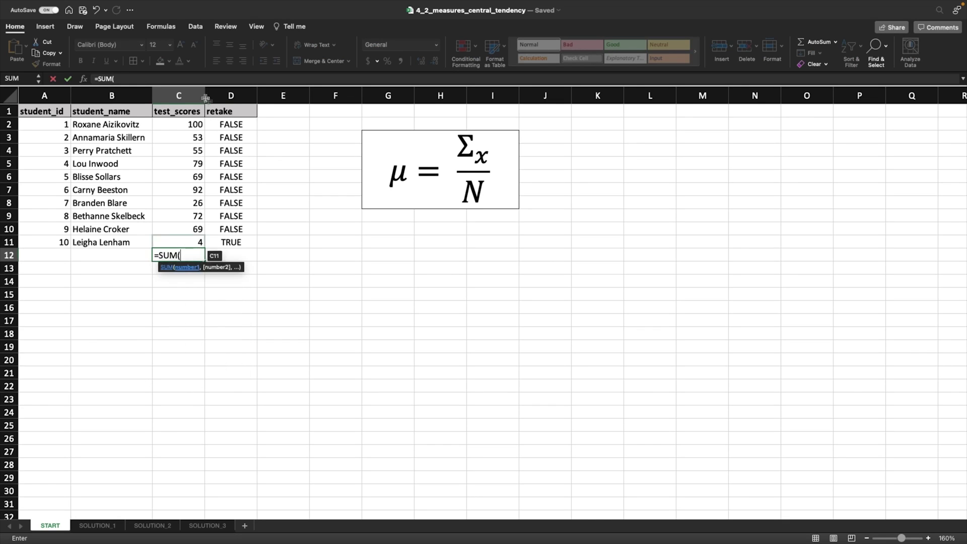
click(187, 124)
shift+click(196, 243)
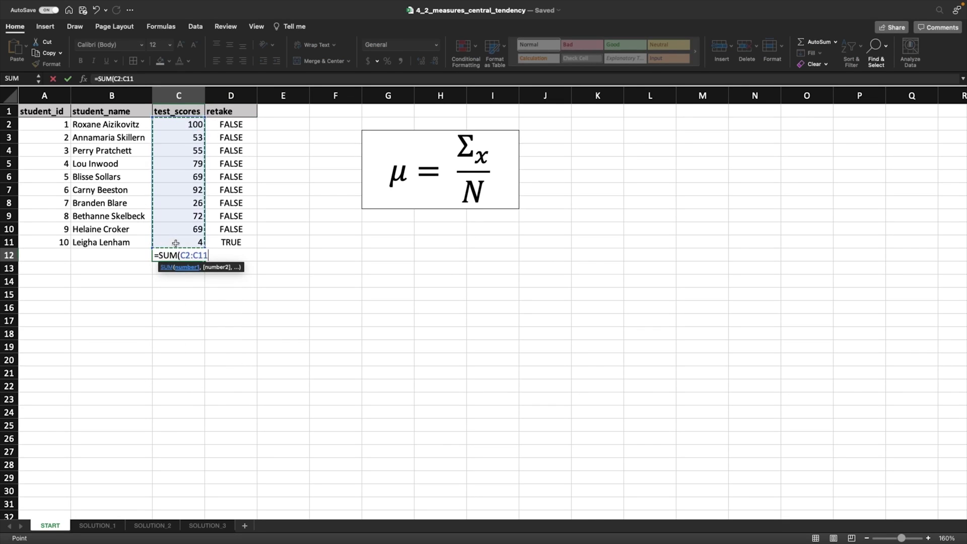
key(Return)
click(179, 254)
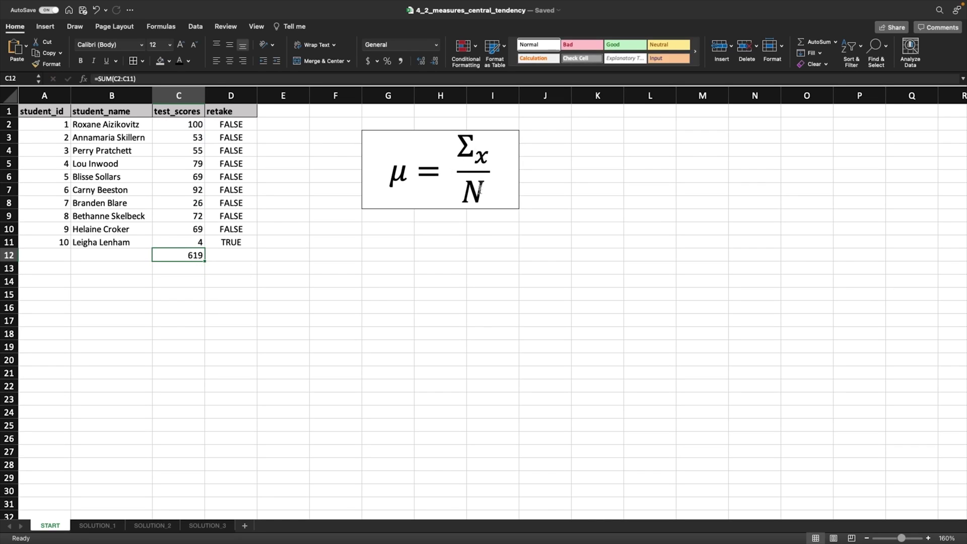
Enter =C12/10 in C13 for a mean of 61.9, then select C2:C11 to compare
click(187, 267)
text(=)
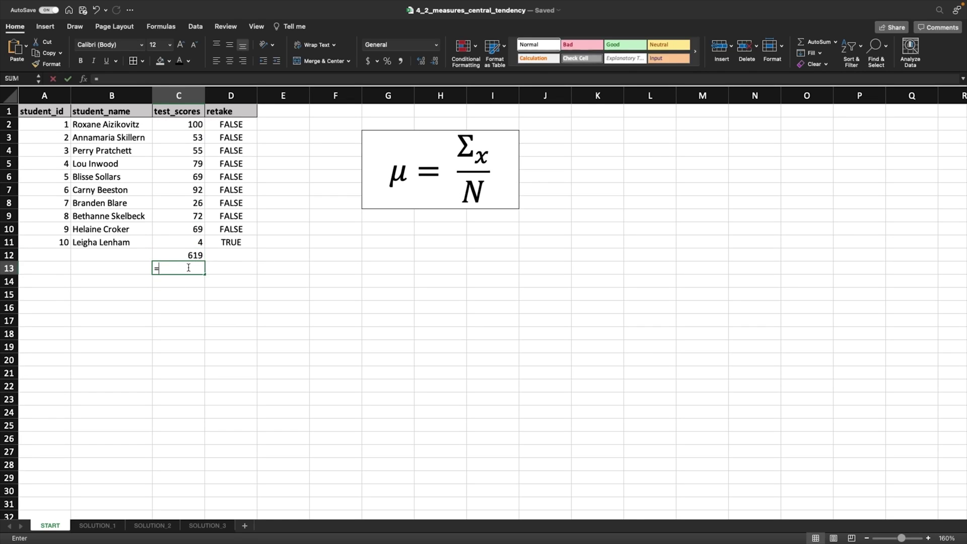
click(189, 256)
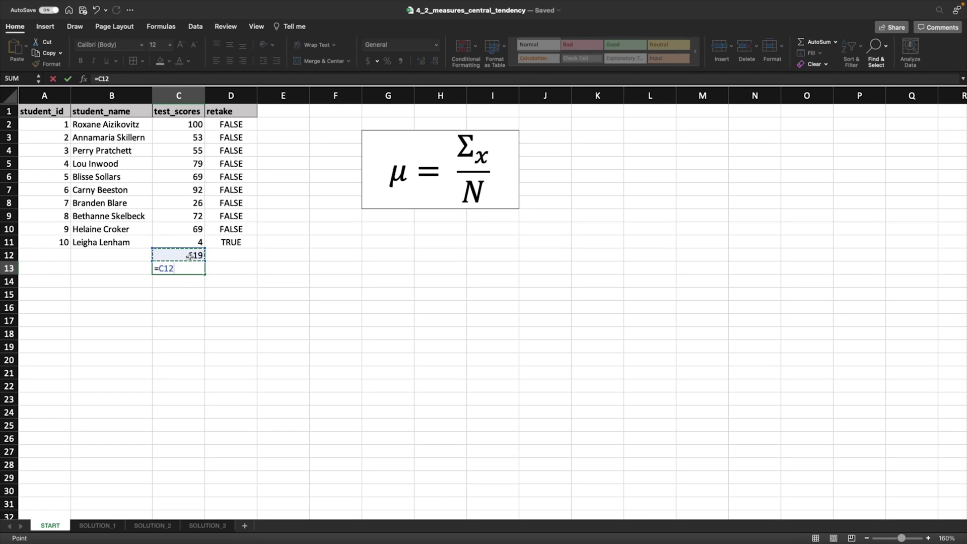
text(/10)
key(Return)
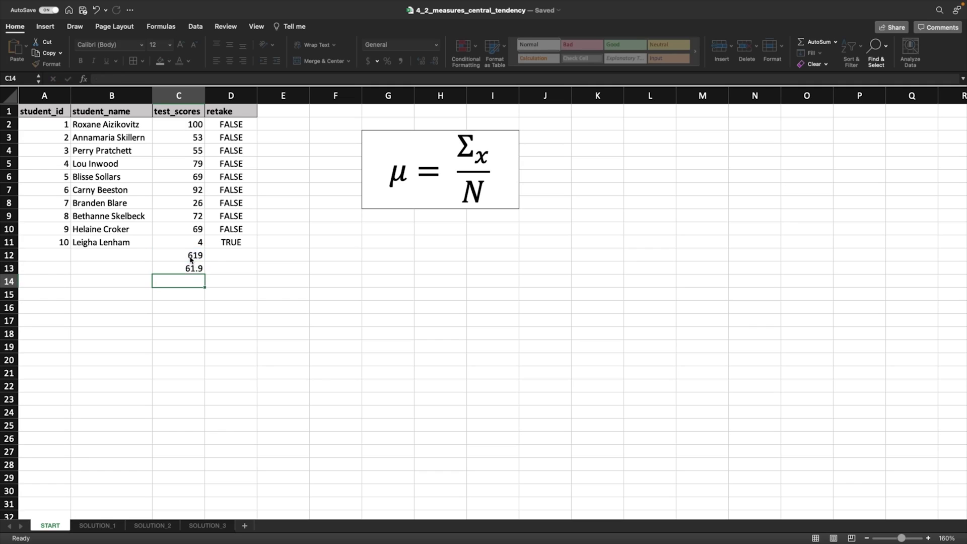
click(194, 270)
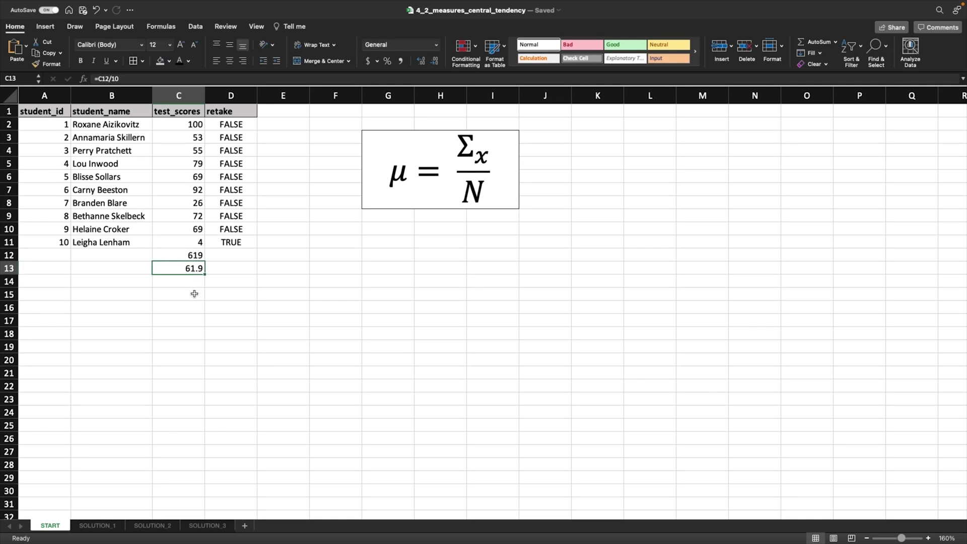
click(193, 241)
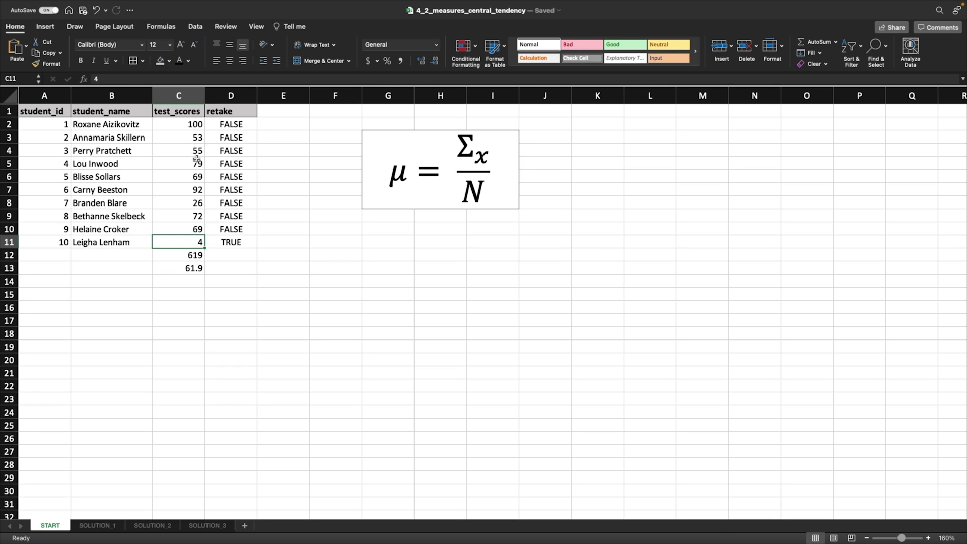
shift+click(190, 124)
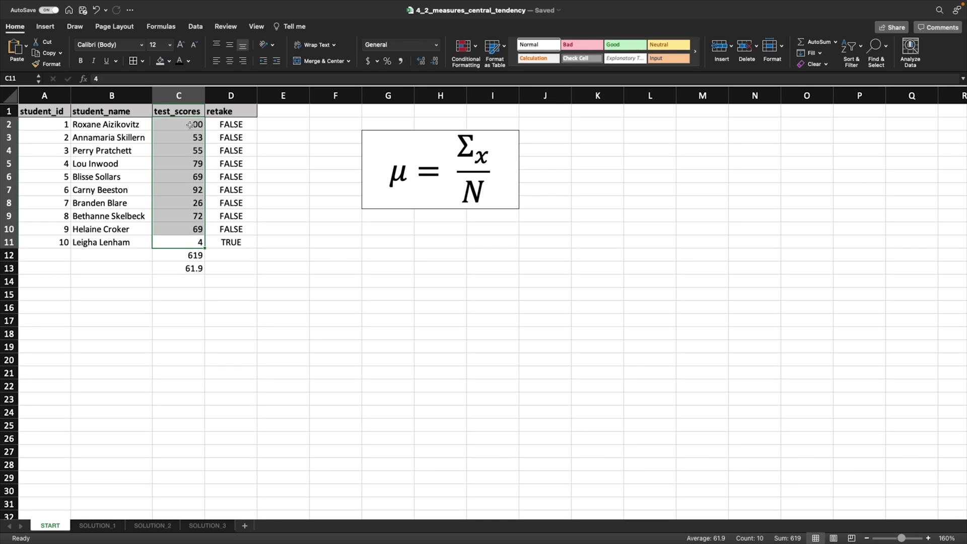
Label B13 'AVERAGE' beside the 61.9 mean in C13
click(130, 271)
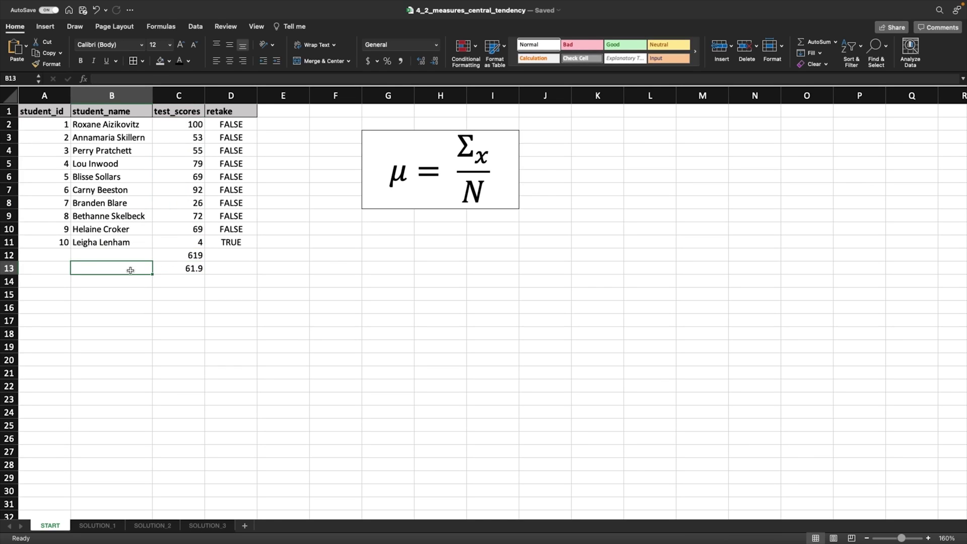
text(AVERAH)
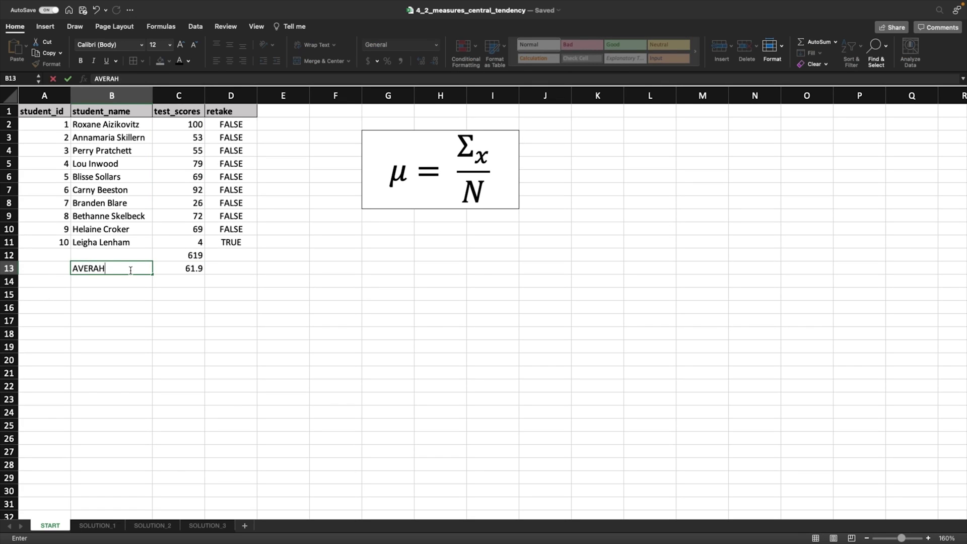
key(BackSpace)
text(GE)
click(159, 280)
click(133, 271)
click(179, 270)
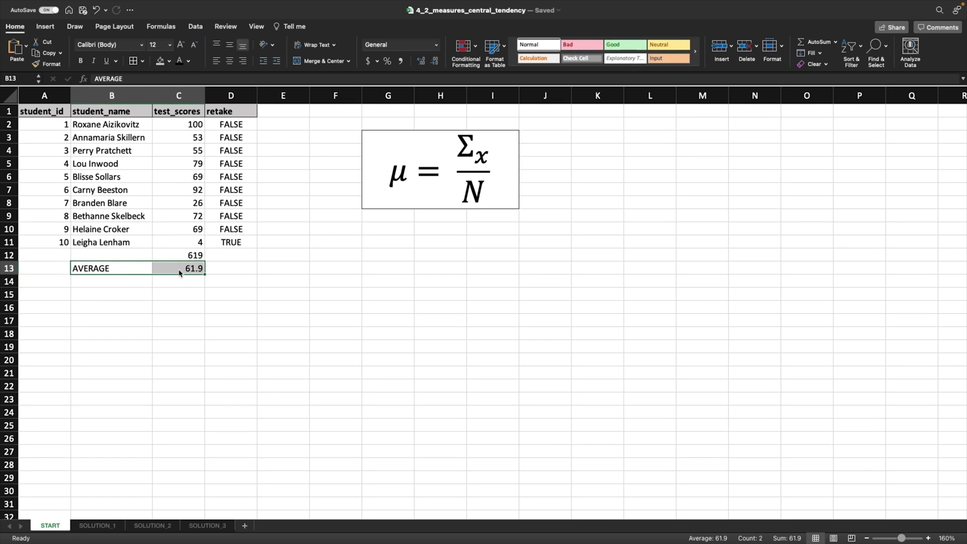
Copy the AVERAGE label down into B14
click(182, 283)
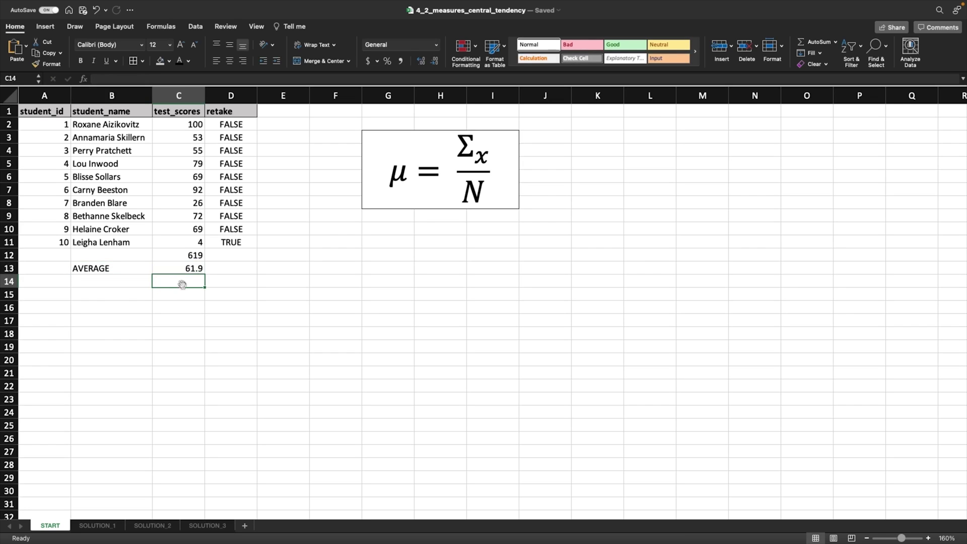
click(113, 285)
click(114, 270)
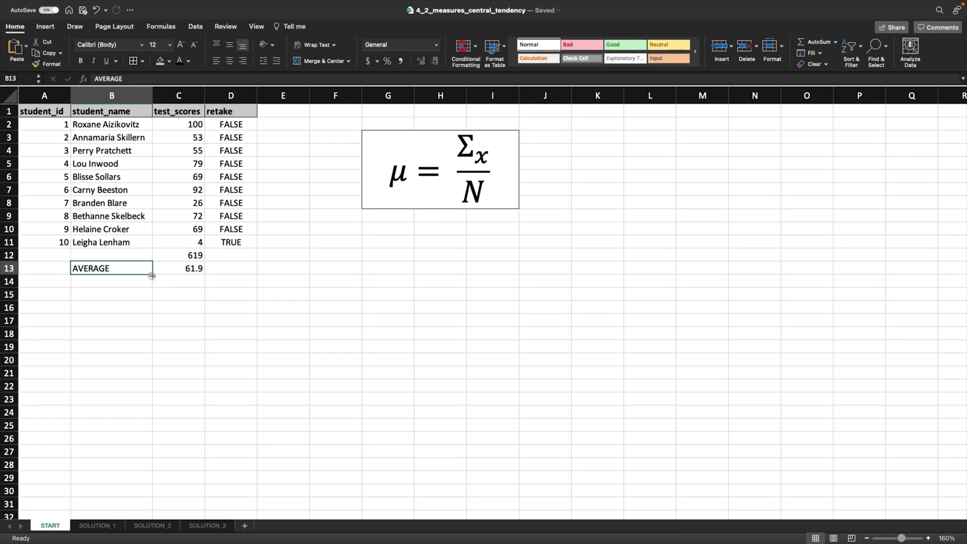
drag(152, 275, 152, 288)
Enter =AVERAGE(C2:C11) in C14, returning 61.9
click(175, 282)
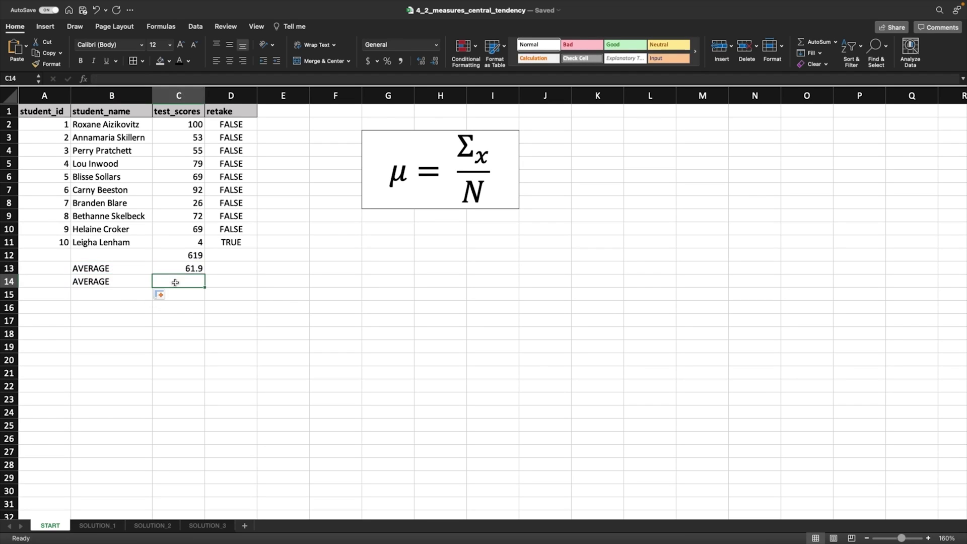
text(=A)
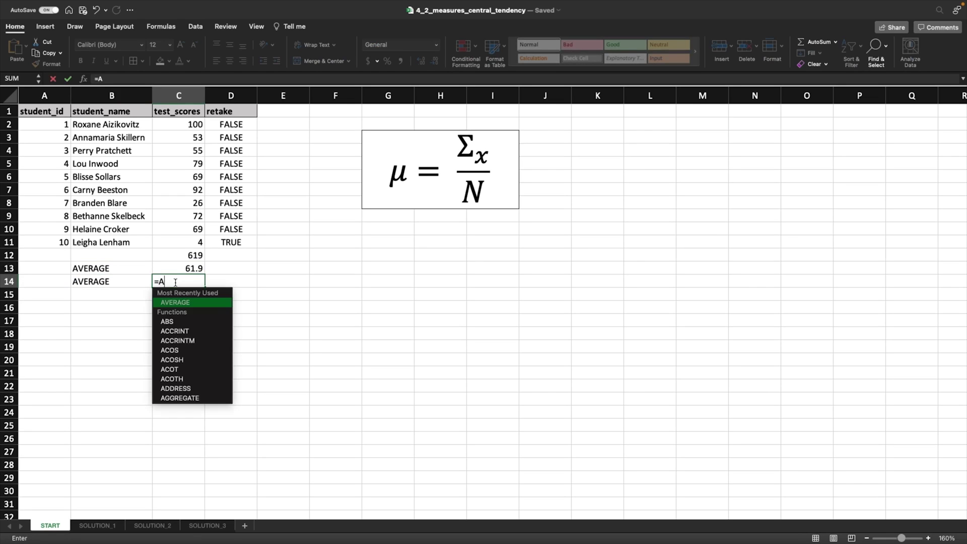
text(VE)
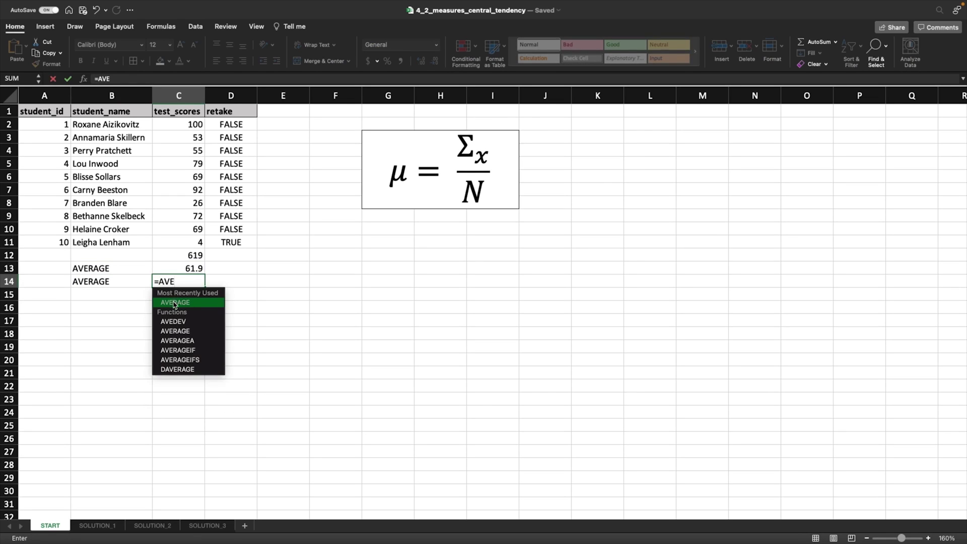
double_click(176, 303)
click(192, 243)
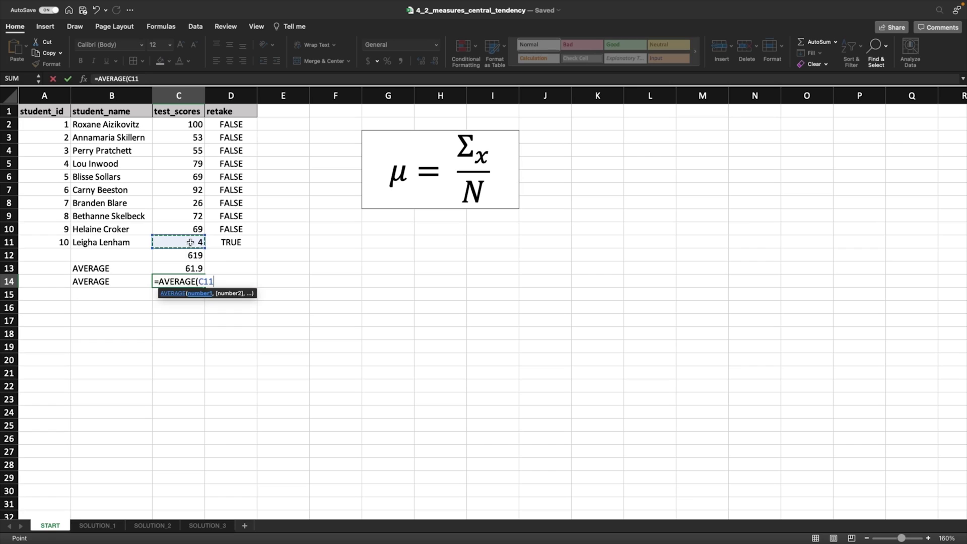
shift+click(182, 125)
key(Return)
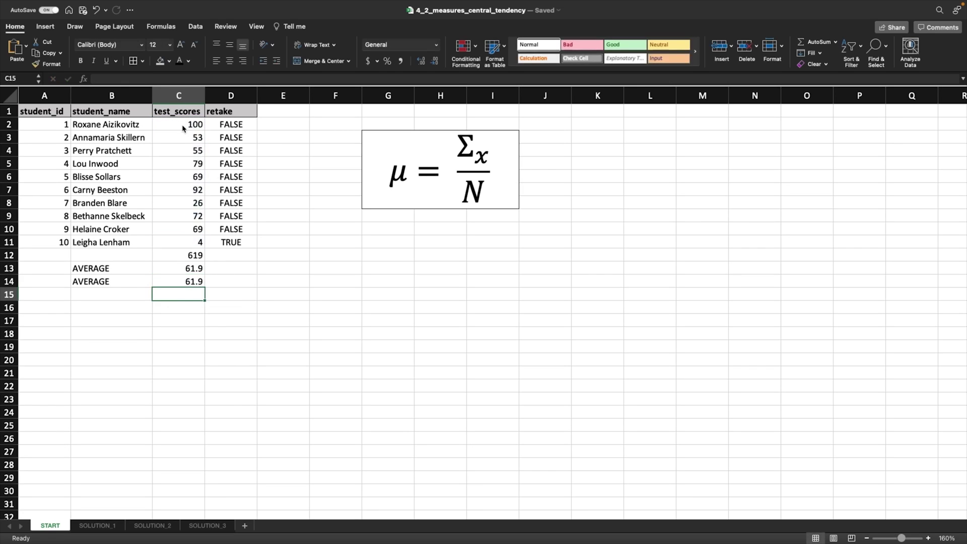
click(174, 281)
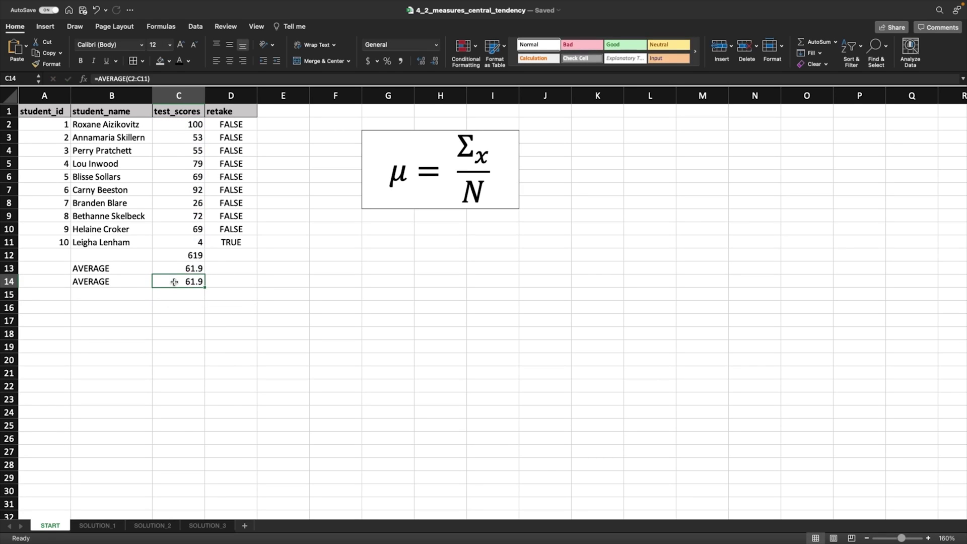
Compare the formulas in C14, C13 and C12
click(152, 79)
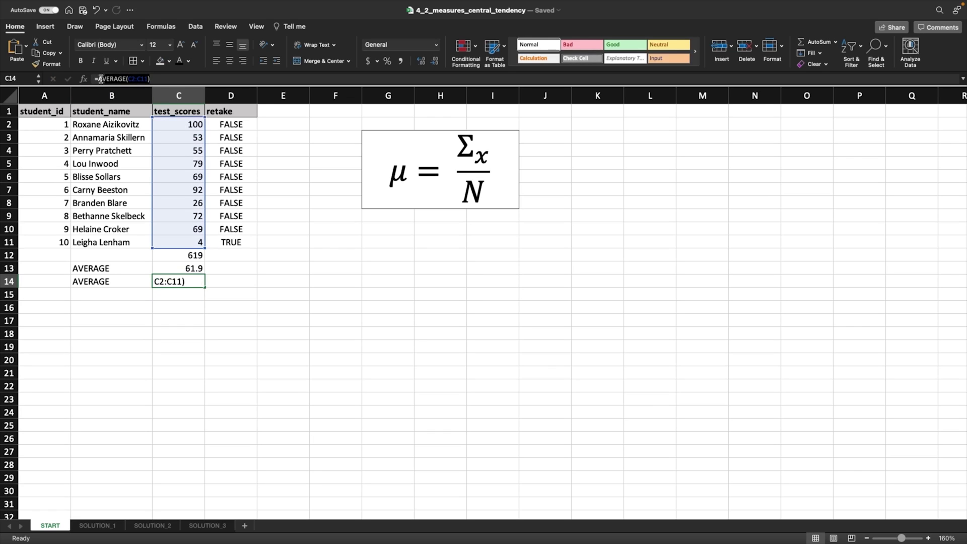
click(171, 282)
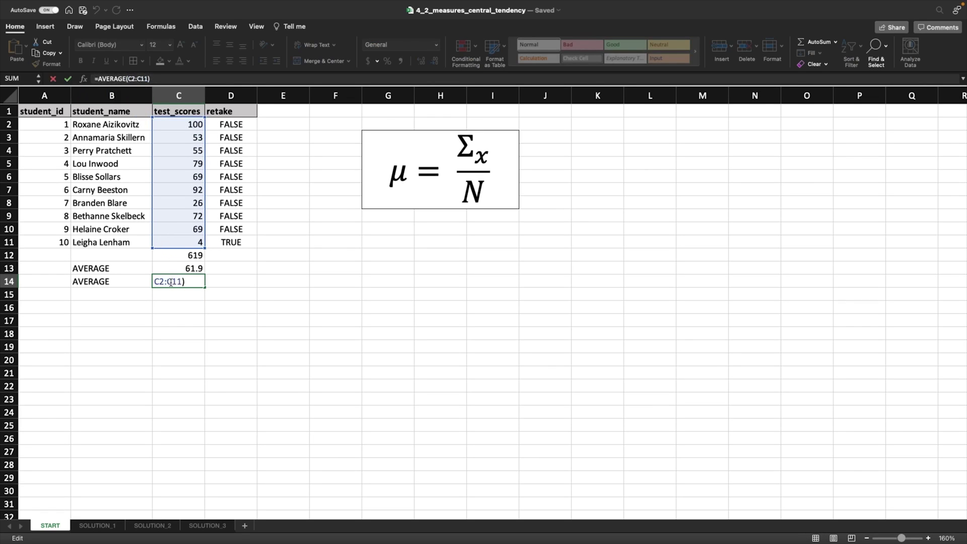
click(172, 268)
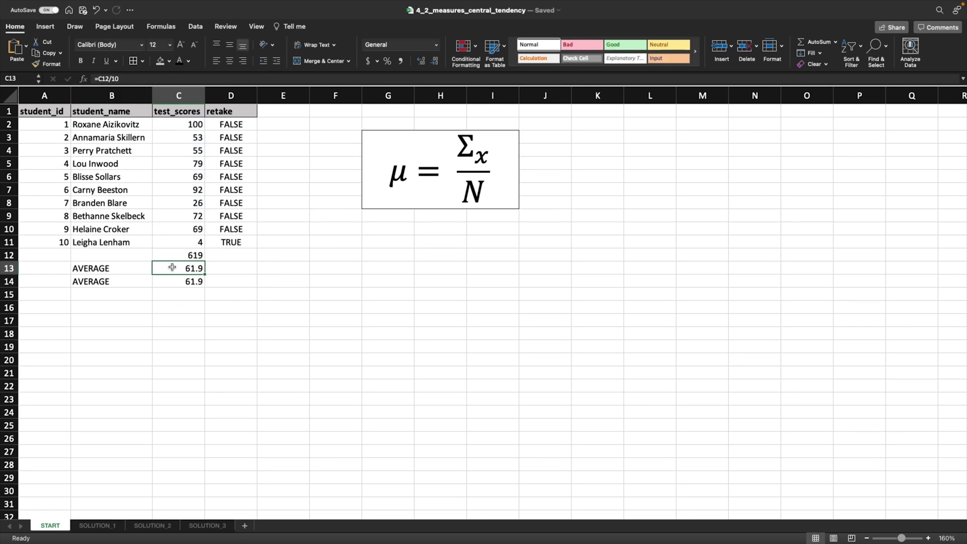
click(177, 257)
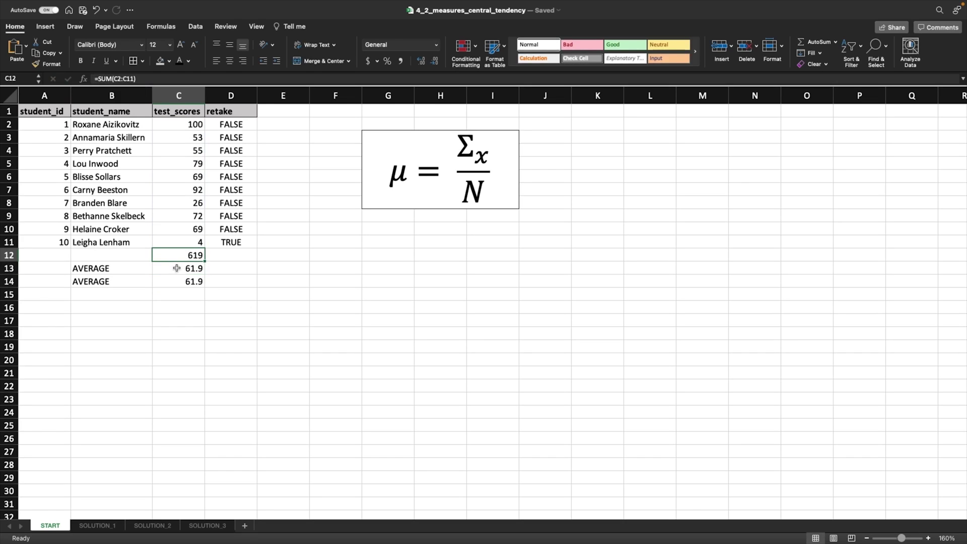
click(177, 268)
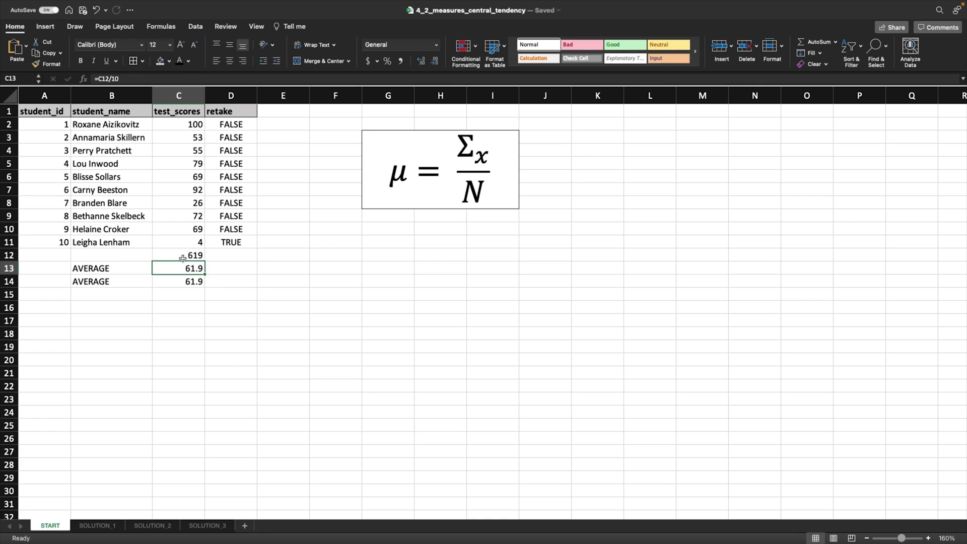
click(98, 525)
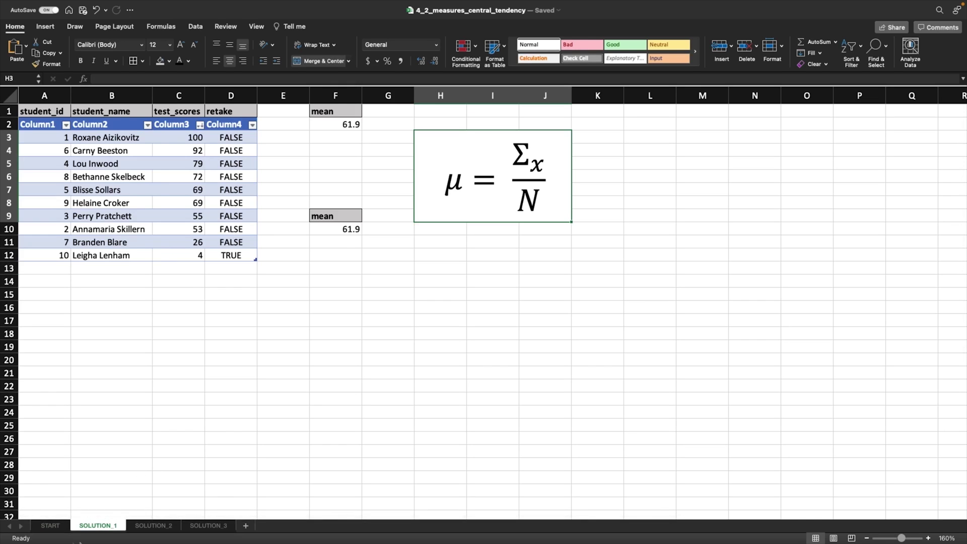
click(53, 525)
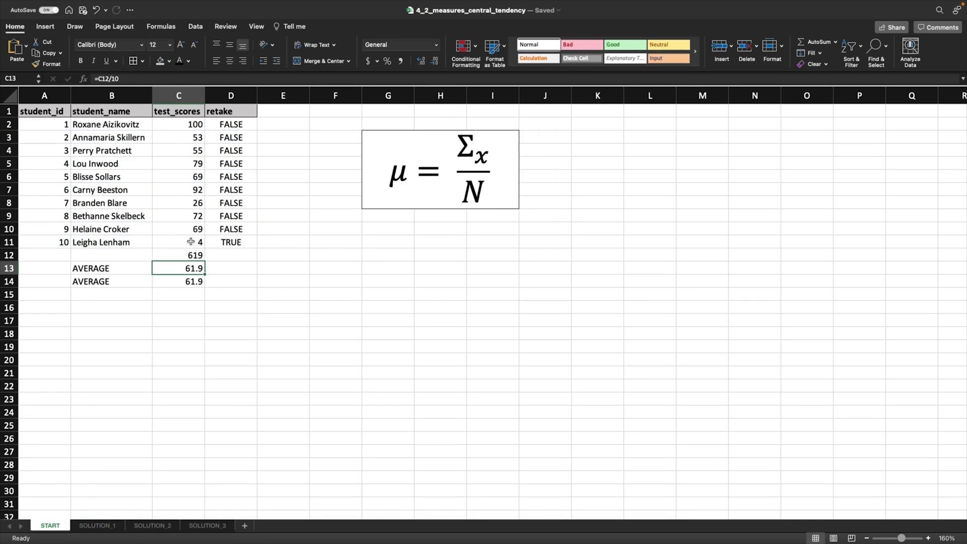
click(97, 525)
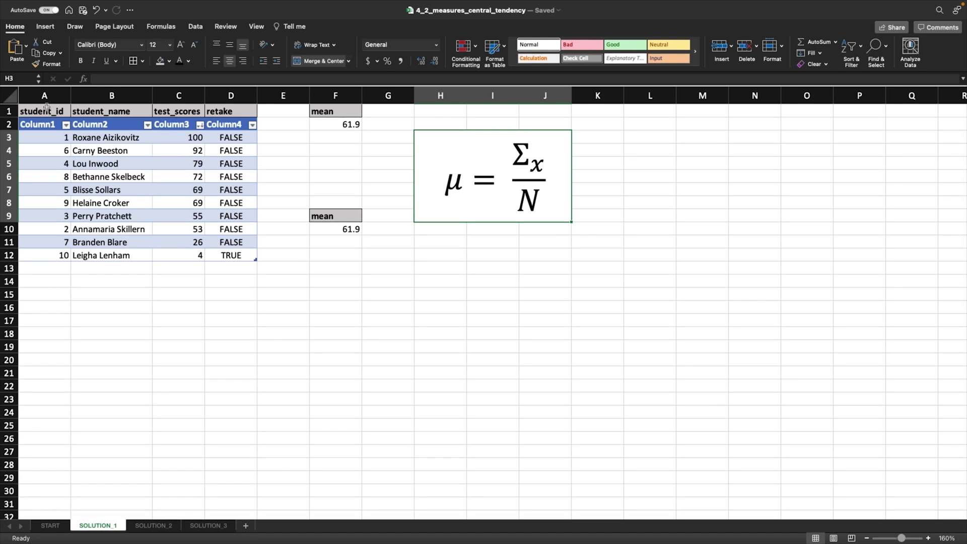
click(42, 127)
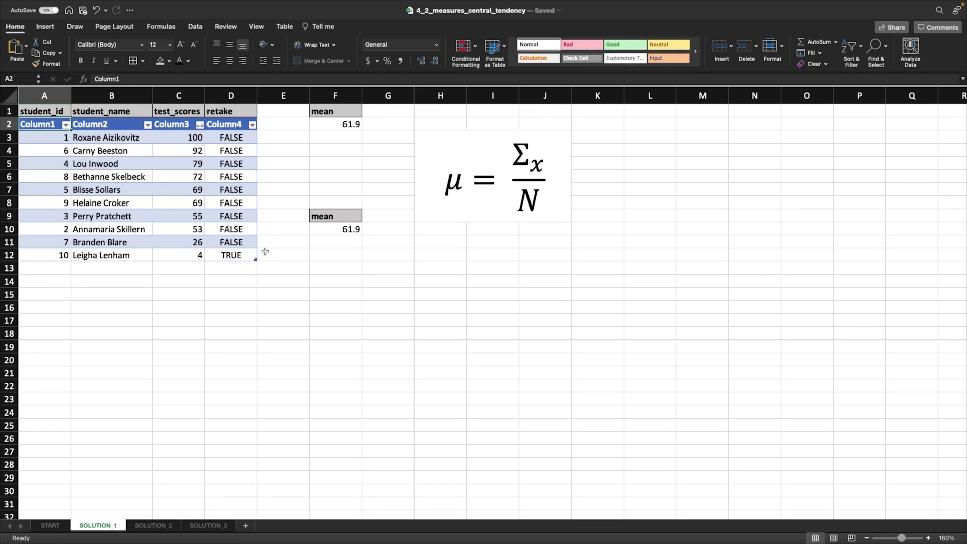
click(50, 526)
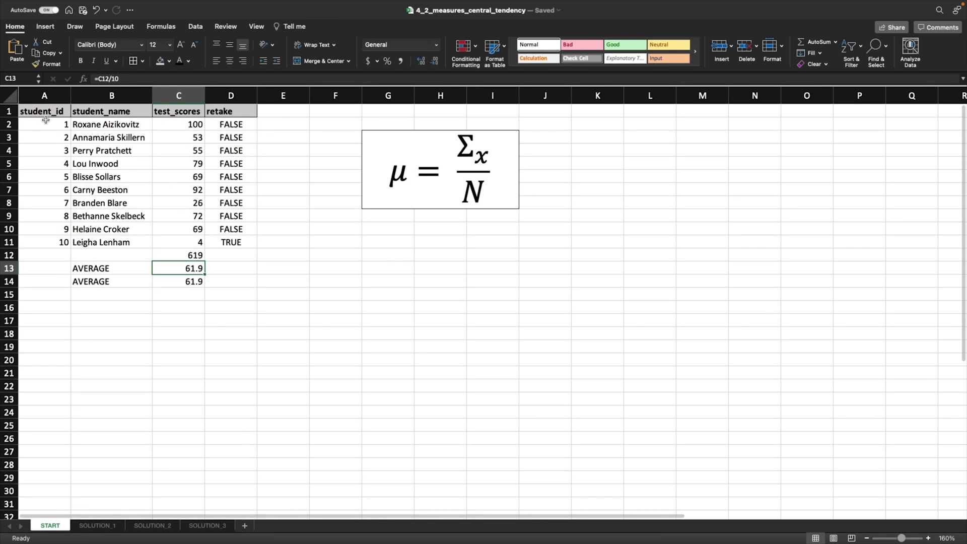
click(35, 112)
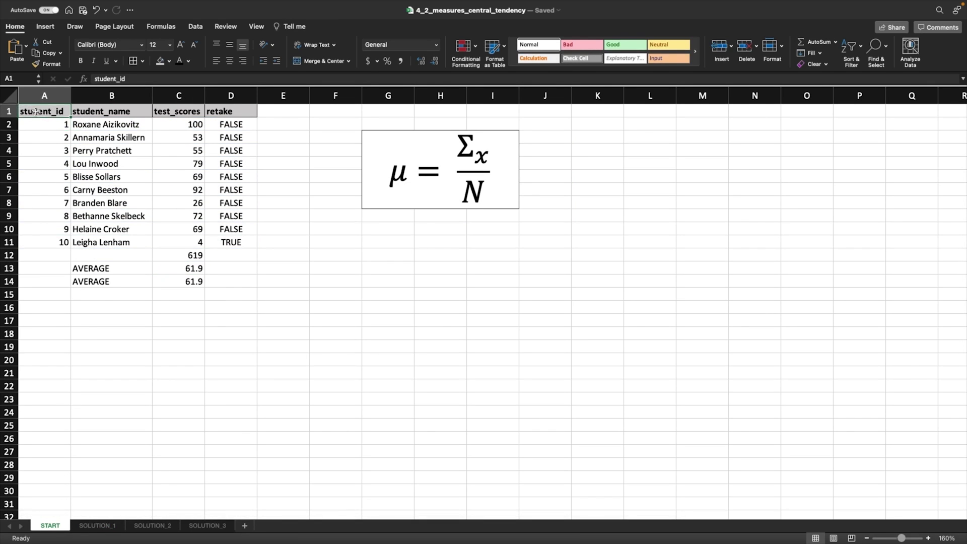
shift+click(245, 244)
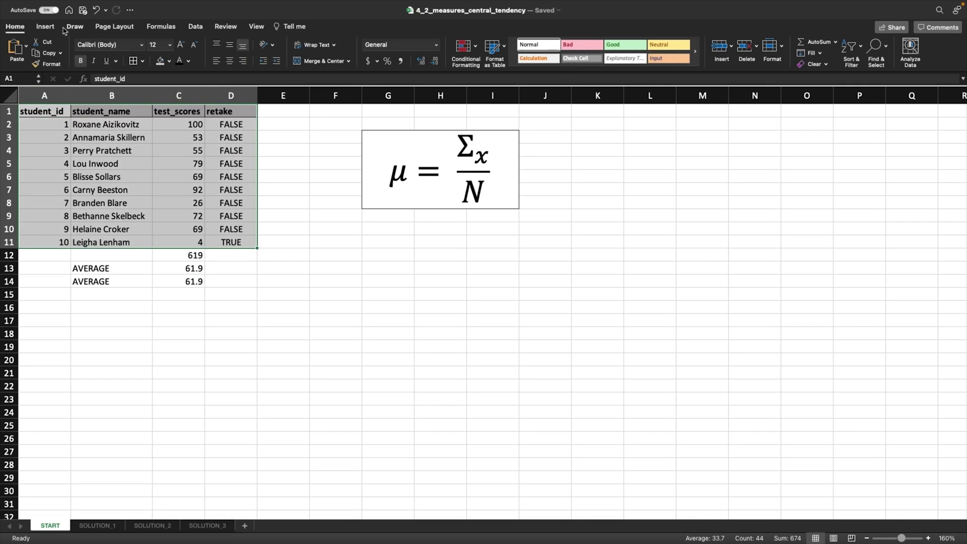
click(45, 26)
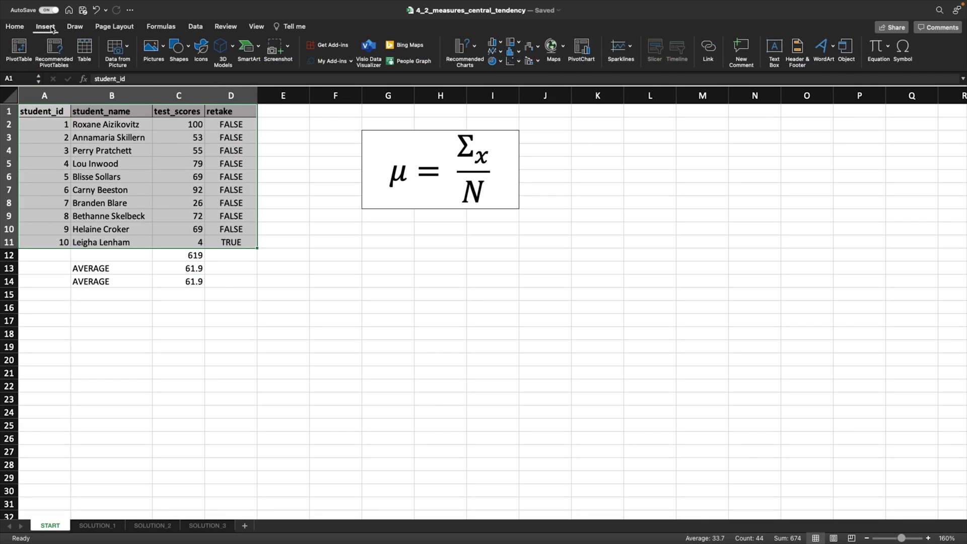
click(85, 49)
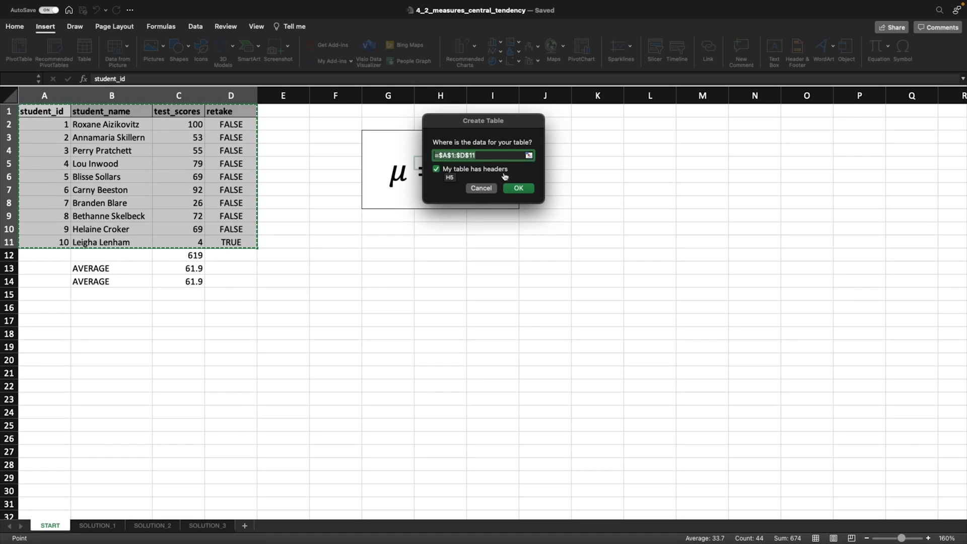
click(527, 189)
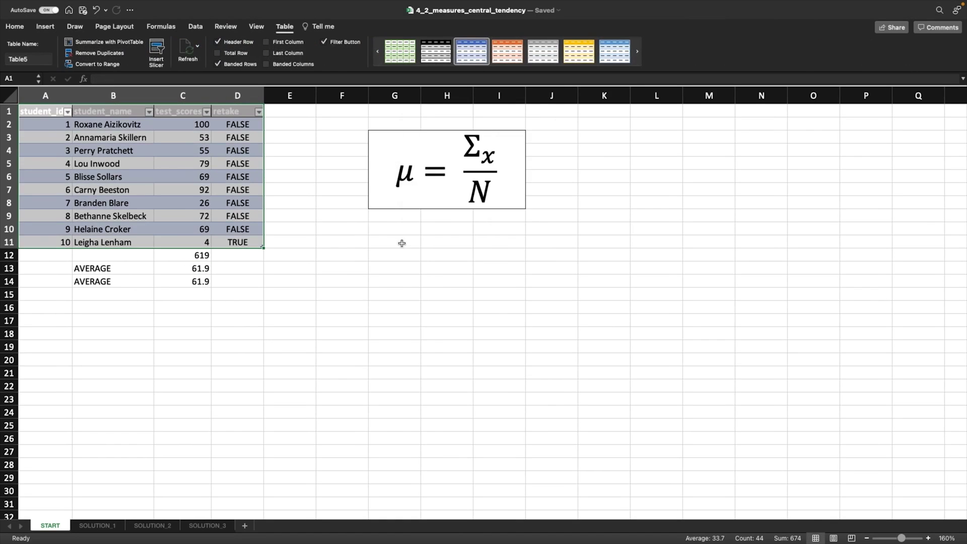
click(367, 254)
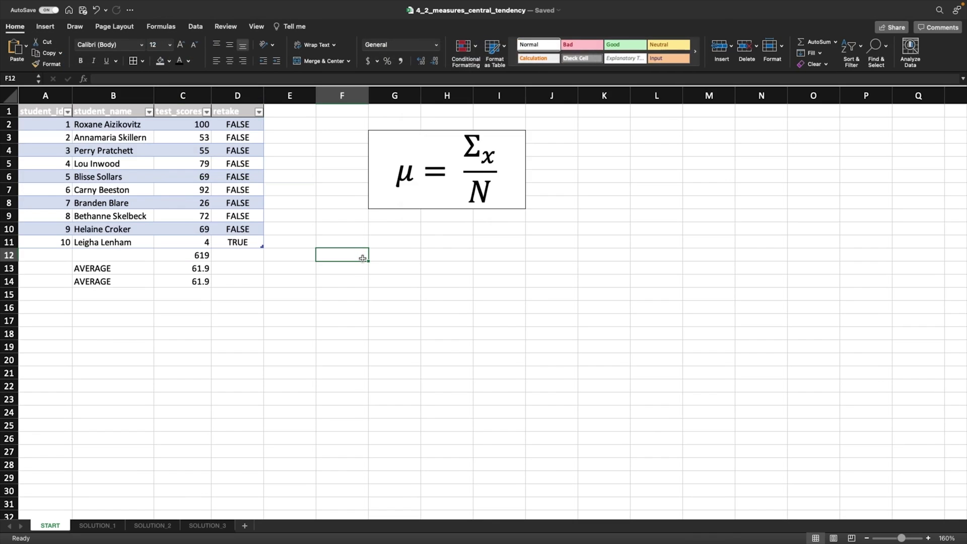
key(ctrl+z)
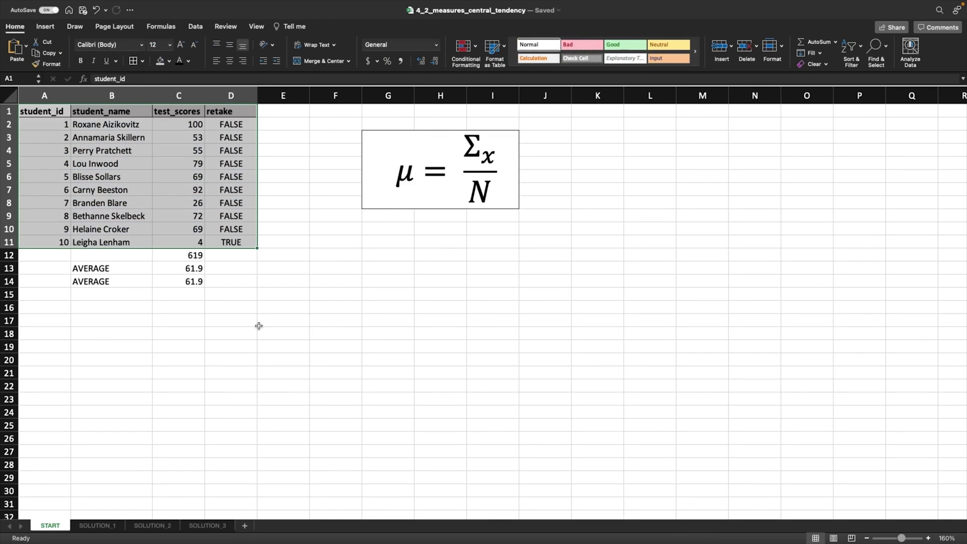
View SOLUTION_1's Column3 filter menu and F2 mean formula, then return to START
click(98, 526)
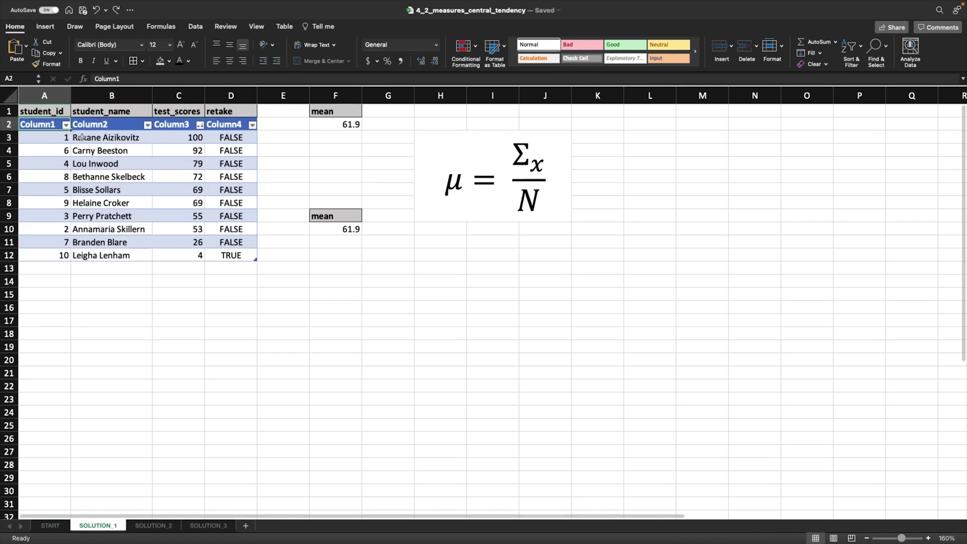
click(200, 125)
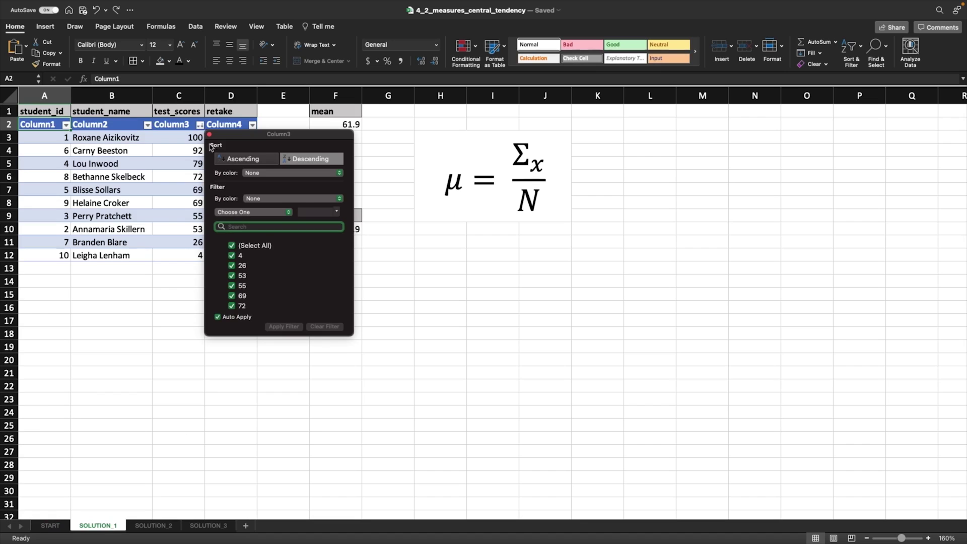
click(394, 156)
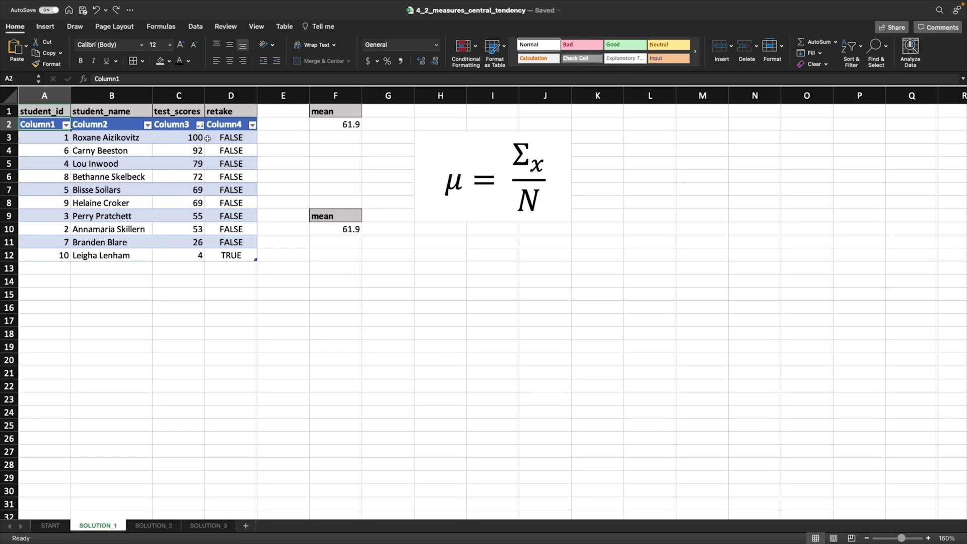
click(324, 125)
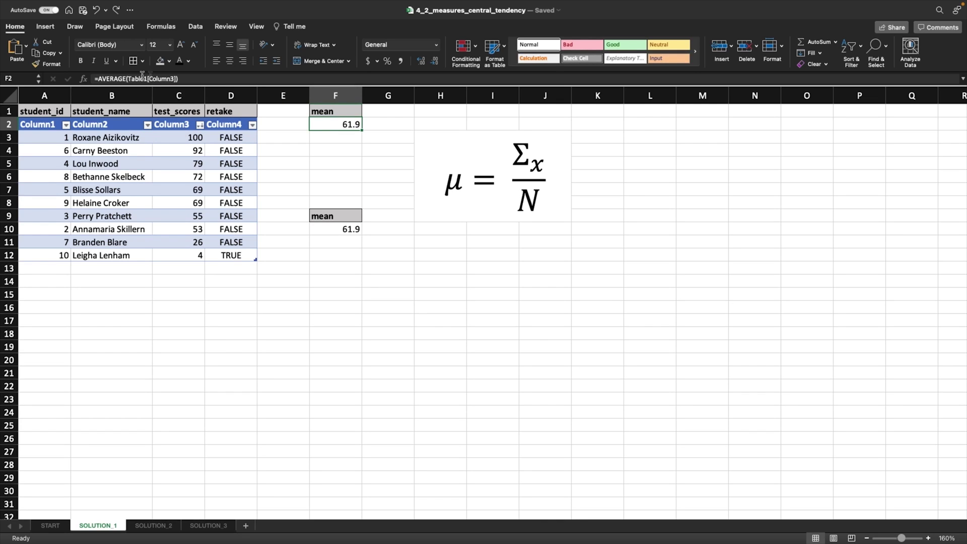
click(50, 526)
click(109, 294)
click(132, 269)
click(175, 271)
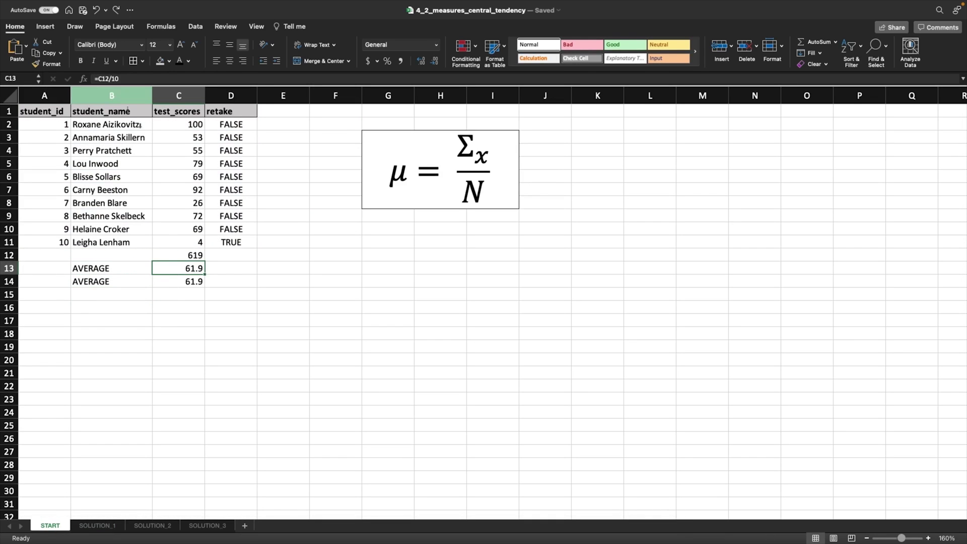
click(186, 254)
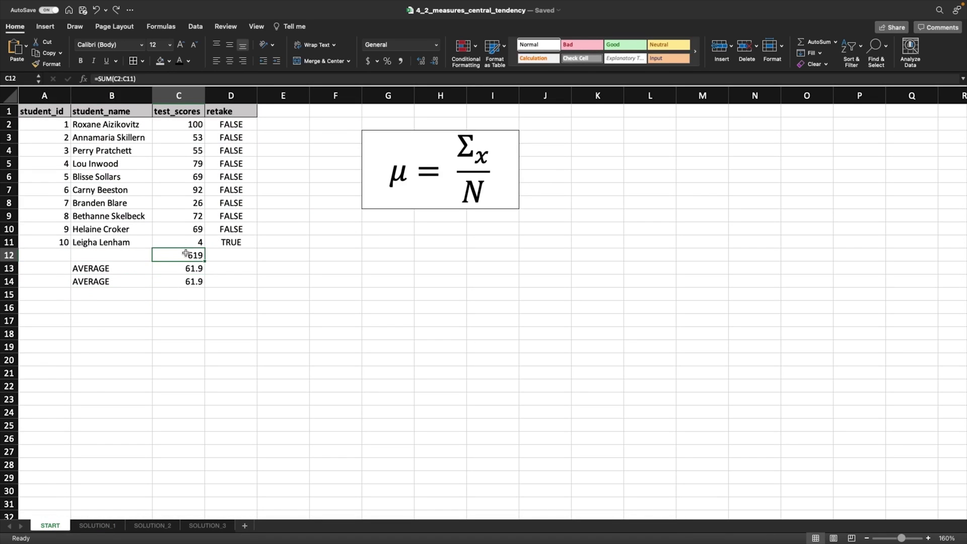
click(99, 525)
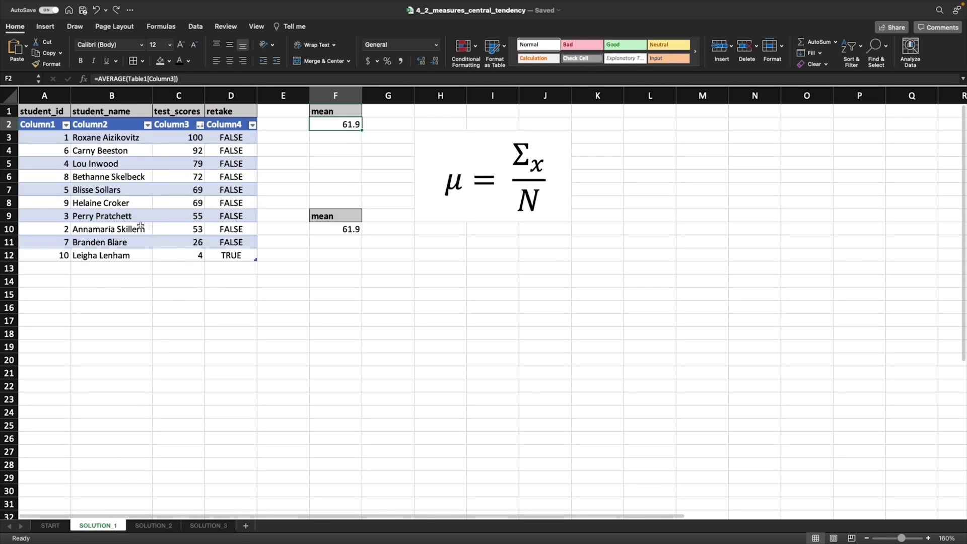
drag(192, 138, 196, 255)
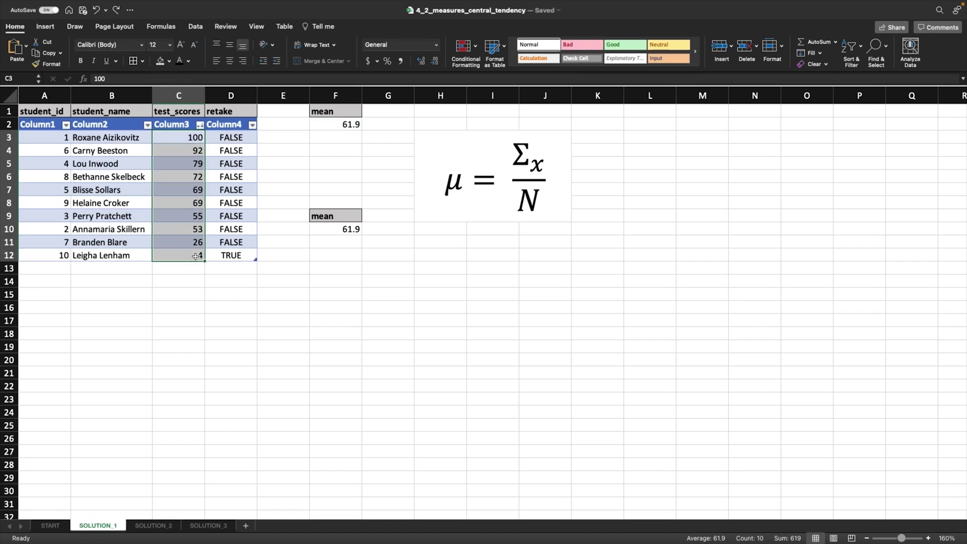
click(335, 126)
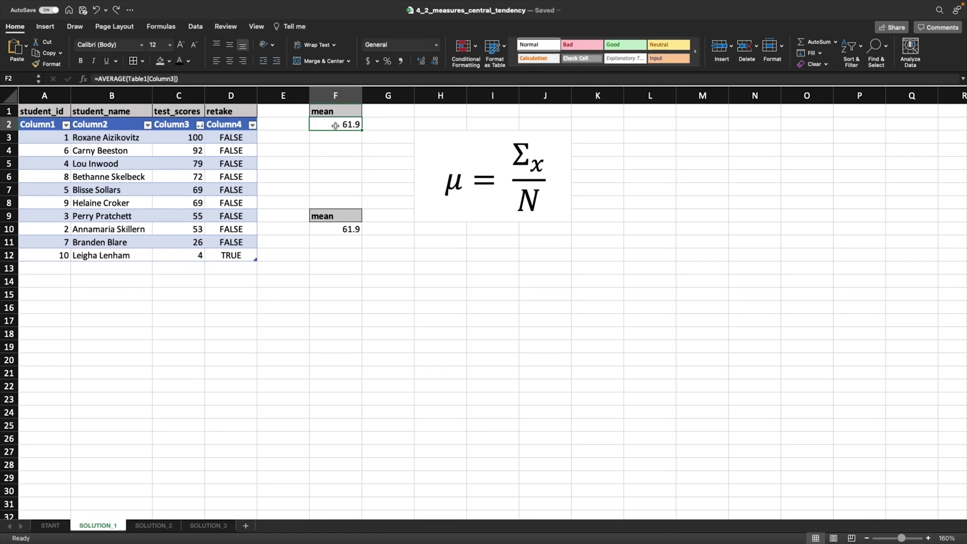
click(340, 237)
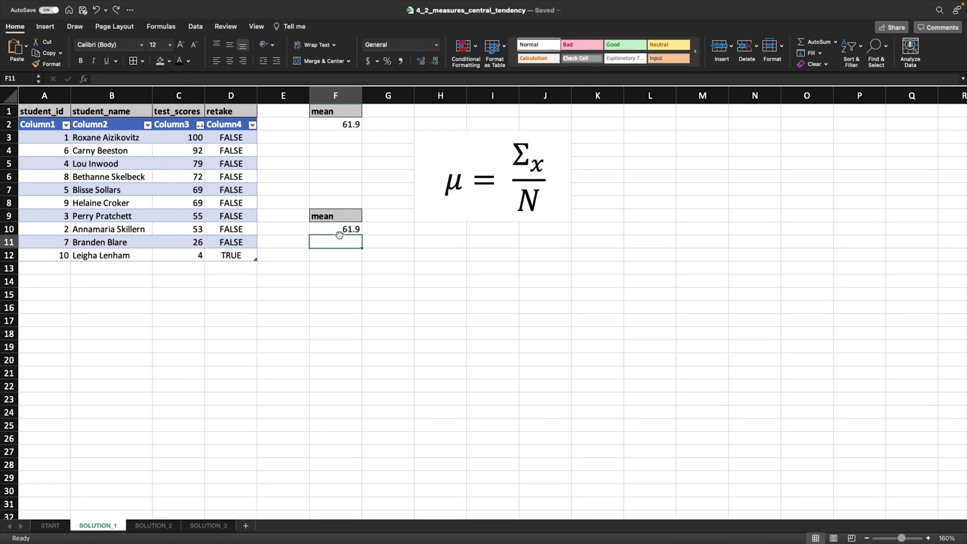
click(339, 230)
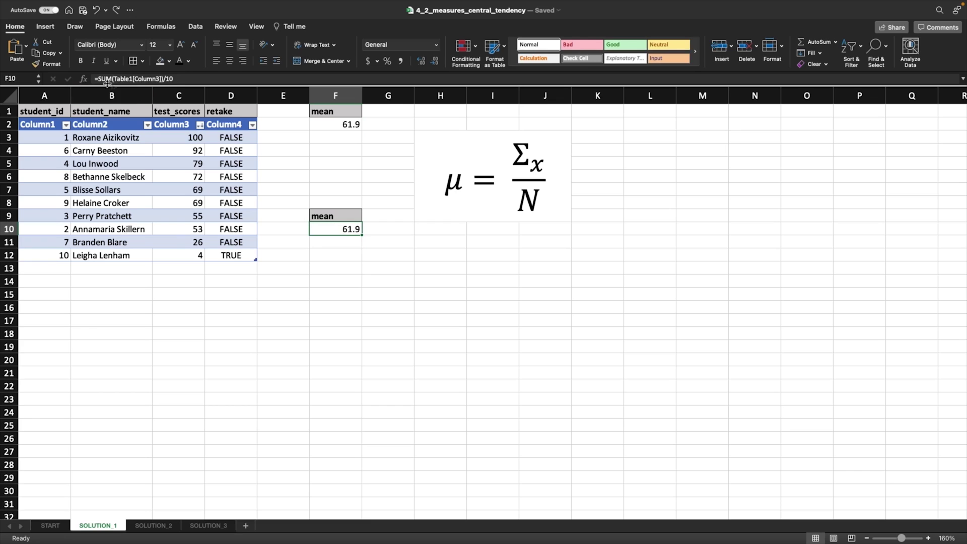
Rewrite F10 to sum the Table1[Column3] scores (C3:C12) divided by 10, giving 61.9
double_click(333, 231)
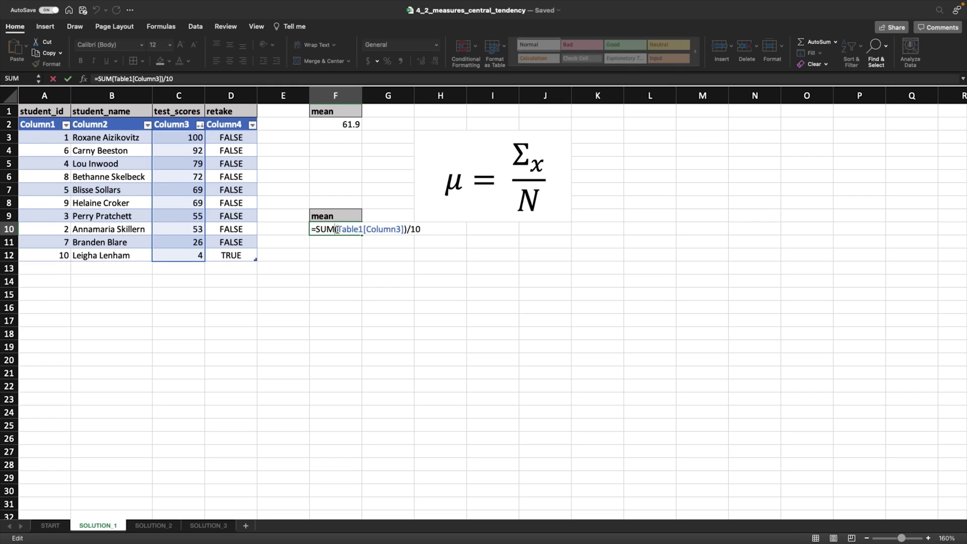
drag(336, 229, 436, 232)
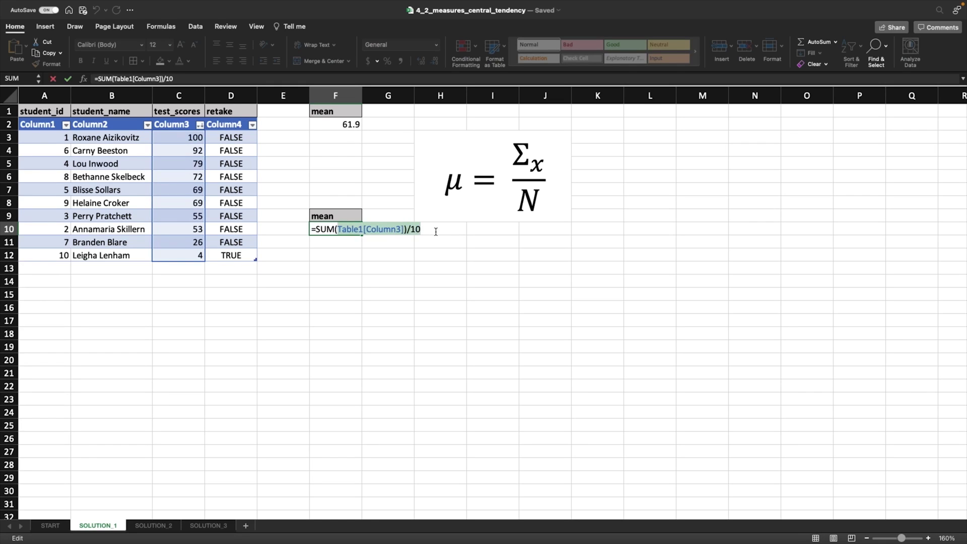
key(BackSpace)
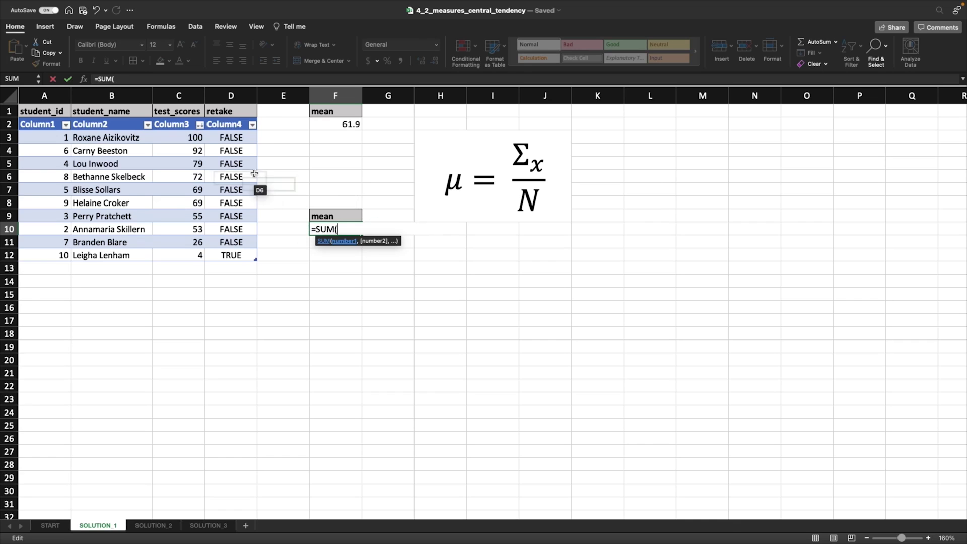
click(185, 136)
drag(184, 254, 184, 254)
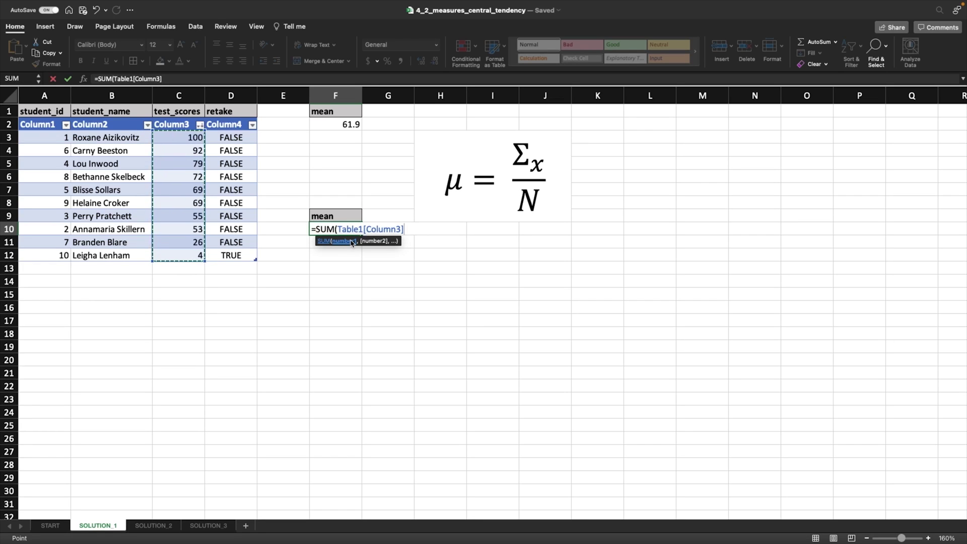
text()/10)
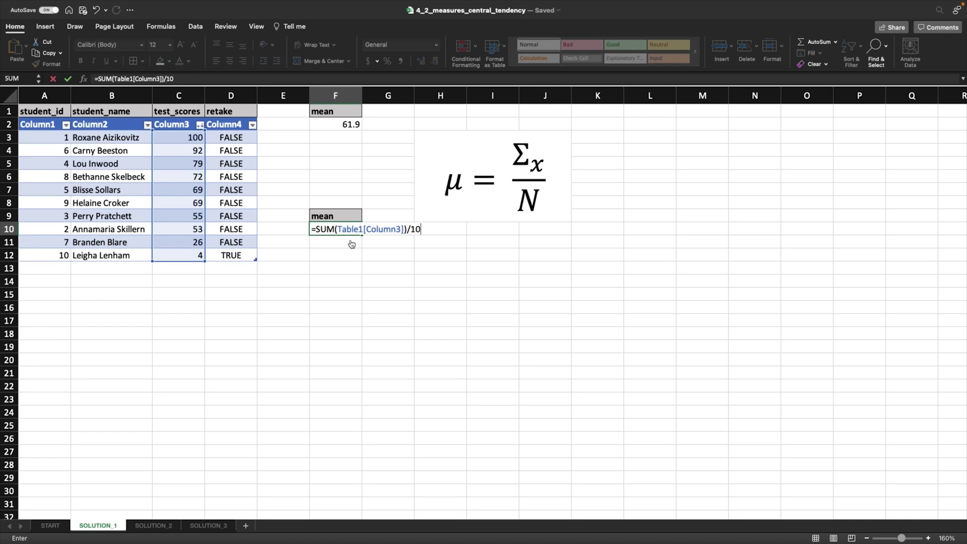
key(Return)
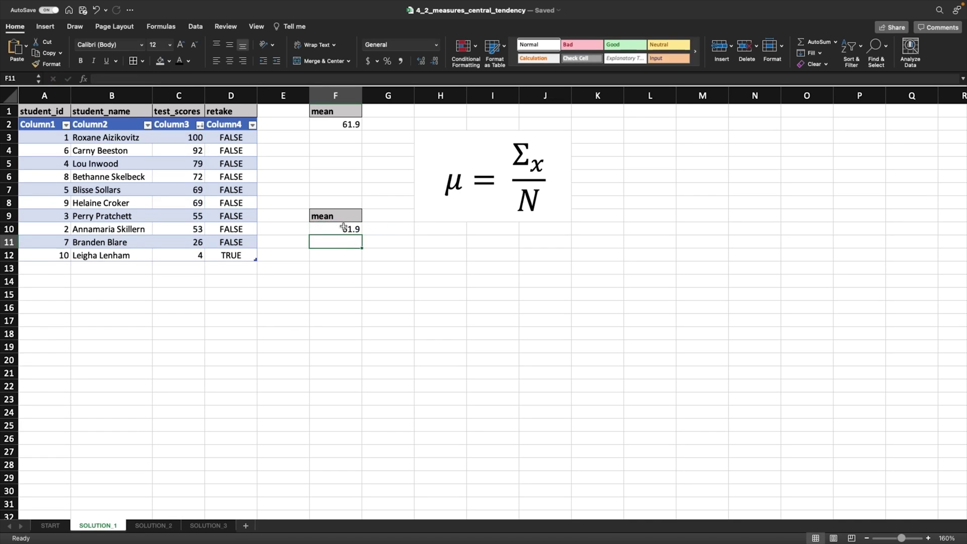
click(335, 399)
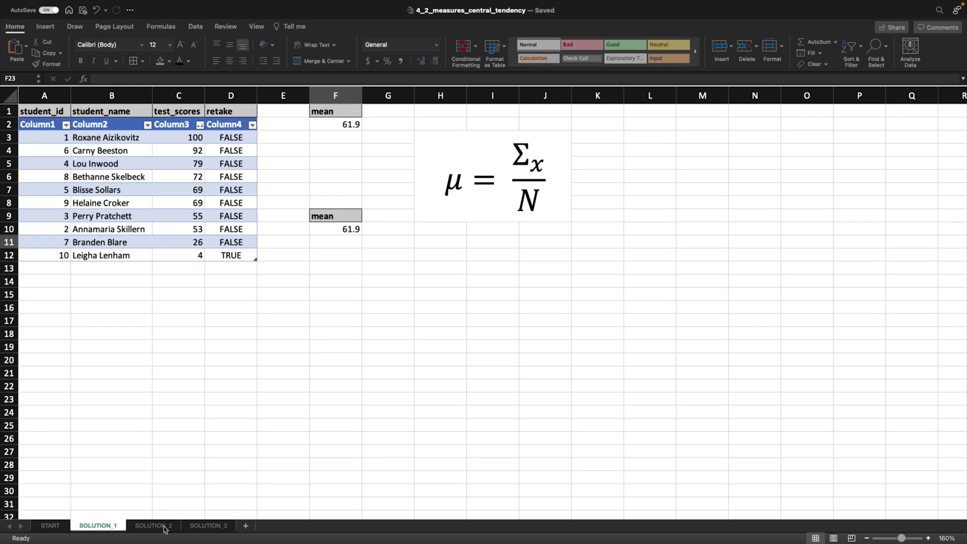
Switch via START to SOLUTION_2 and inspect F2's =MEDIAN(Table13[Column3]) returning 69
click(50, 526)
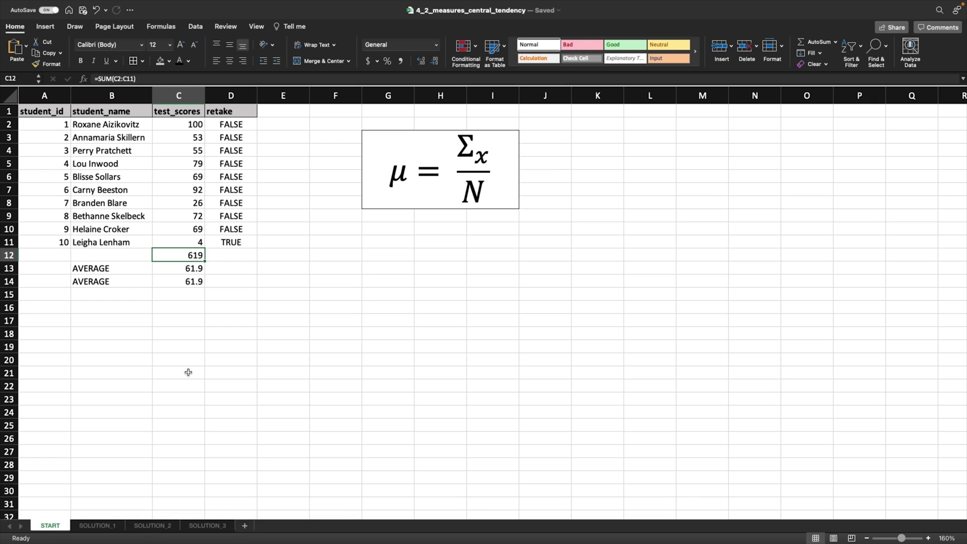
click(140, 526)
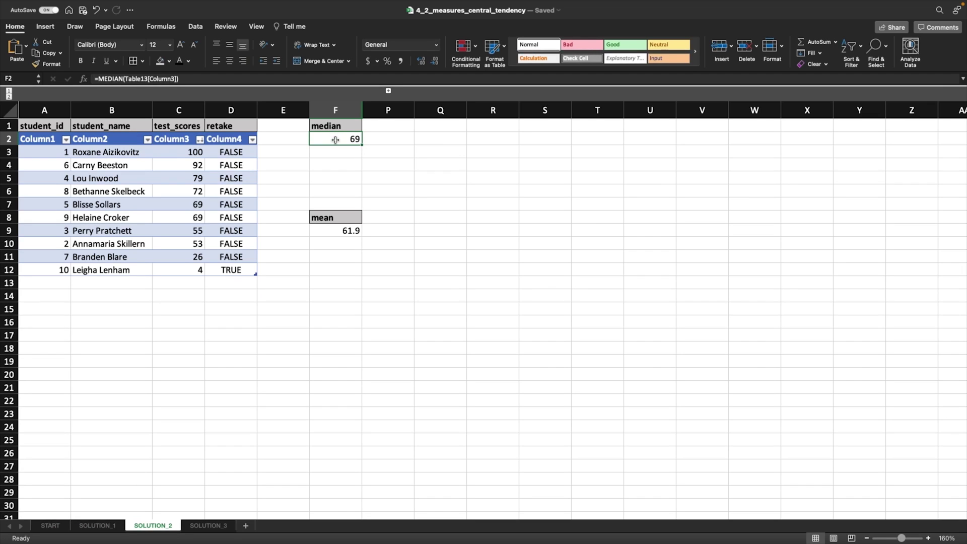
click(339, 152)
click(338, 140)
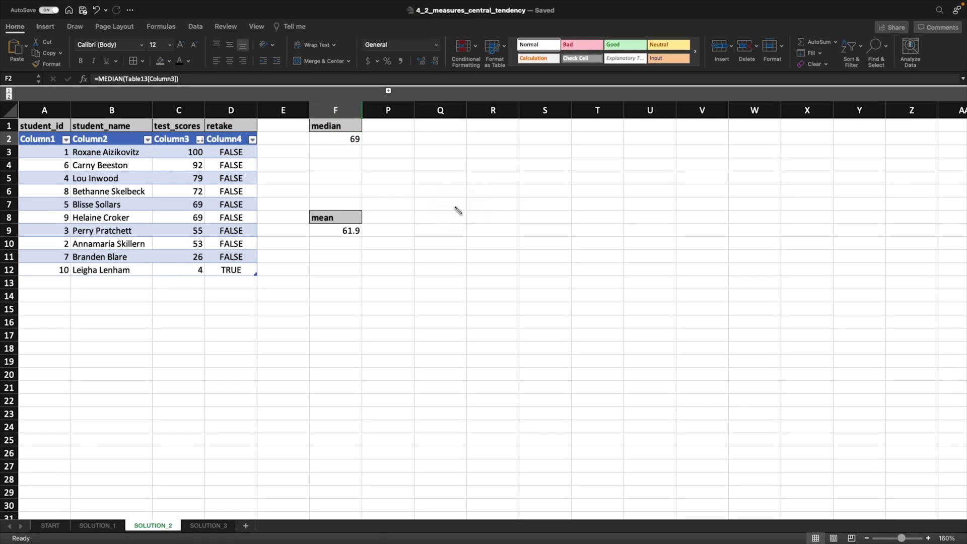
drag(473, 228, 471, 262)
mouse_move(525, 237)
mouse_down()
mouse_move(532, 257)
mouse_move(556, 258)
mouse_up()
drag(593, 225, 604, 264)
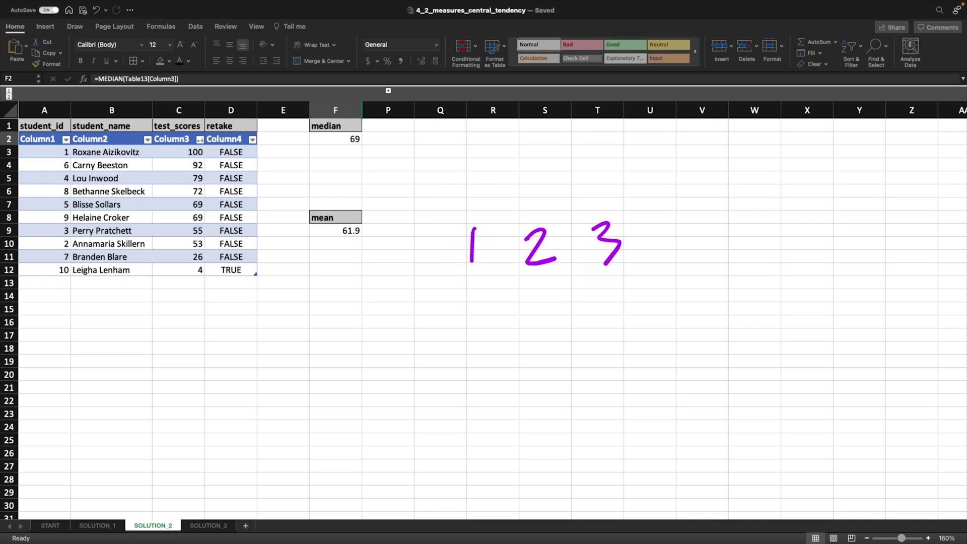
mouse_move(514, 306)
mouse_down()
mouse_move(563, 300)
mouse_move(541, 343)
mouse_up()
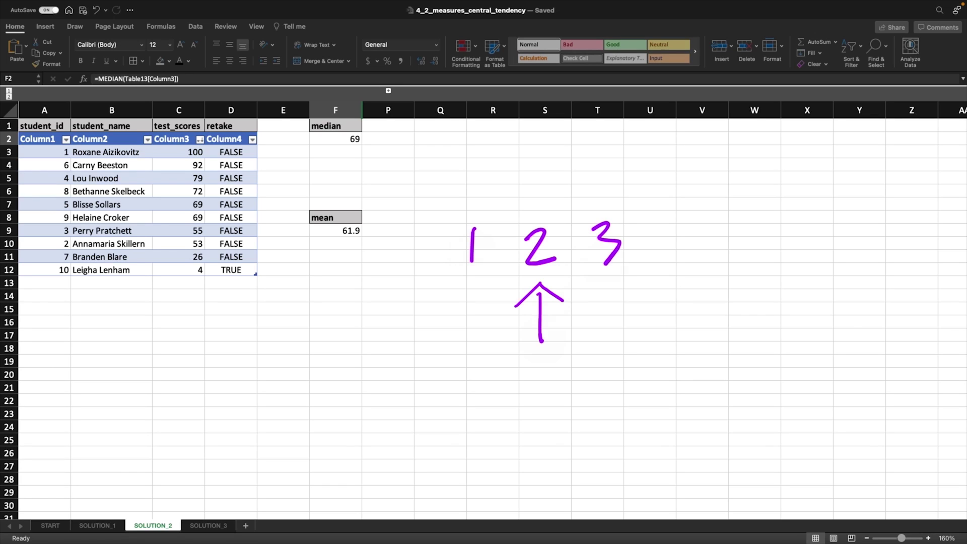
key(super+z)
key(super+z)
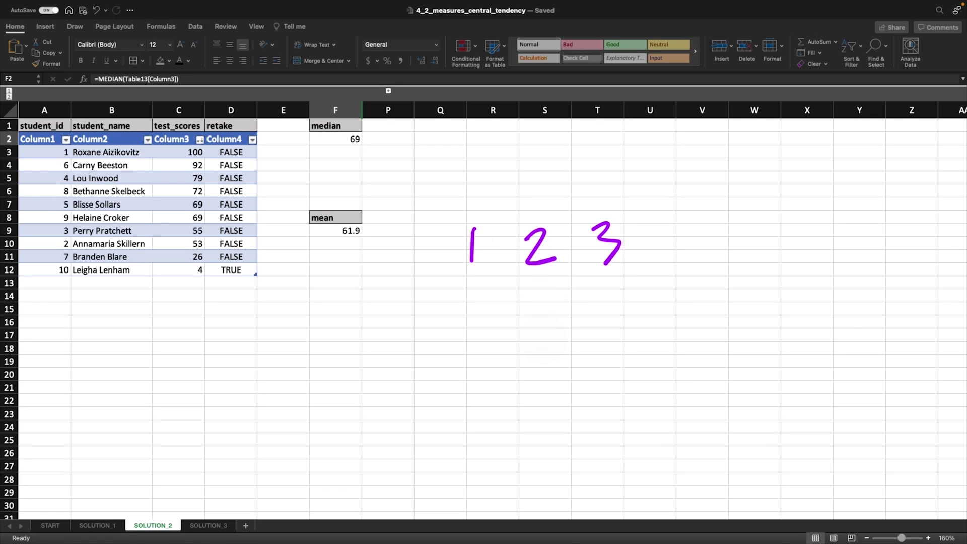
mouse_move(659, 216)
mouse_down()
mouse_move(657, 230)
mouse_move(686, 233)
mouse_up()
drag(678, 217, 684, 263)
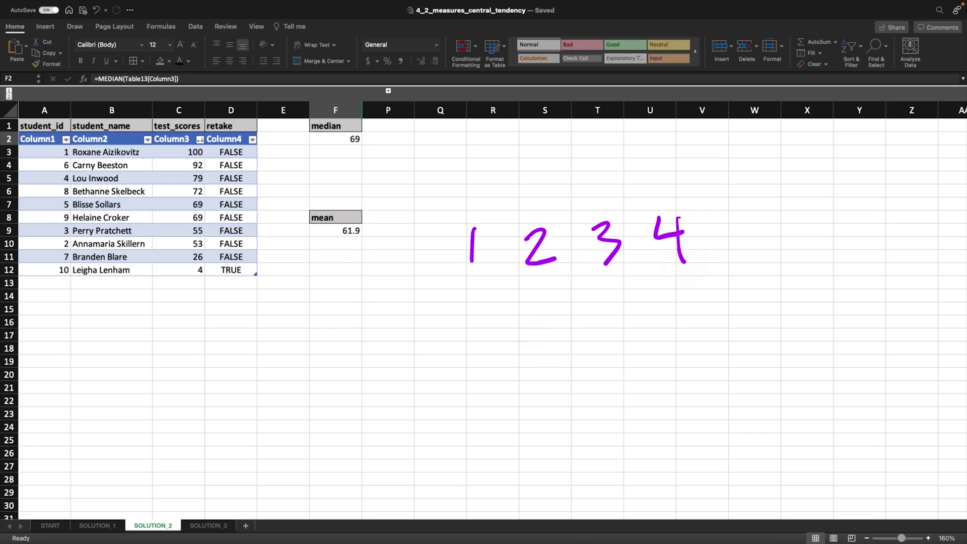
mouse_move(550, 283)
mouse_down()
mouse_move(572, 299)
mouse_move(605, 272)
mouse_up()
mouse_move(541, 336)
mouse_down()
mouse_move(560, 338)
mouse_move(559, 358)
mouse_up()
mouse_move(606, 325)
mouse_down()
mouse_move(588, 327)
mouse_move(591, 356)
mouse_up()
click(575, 354)
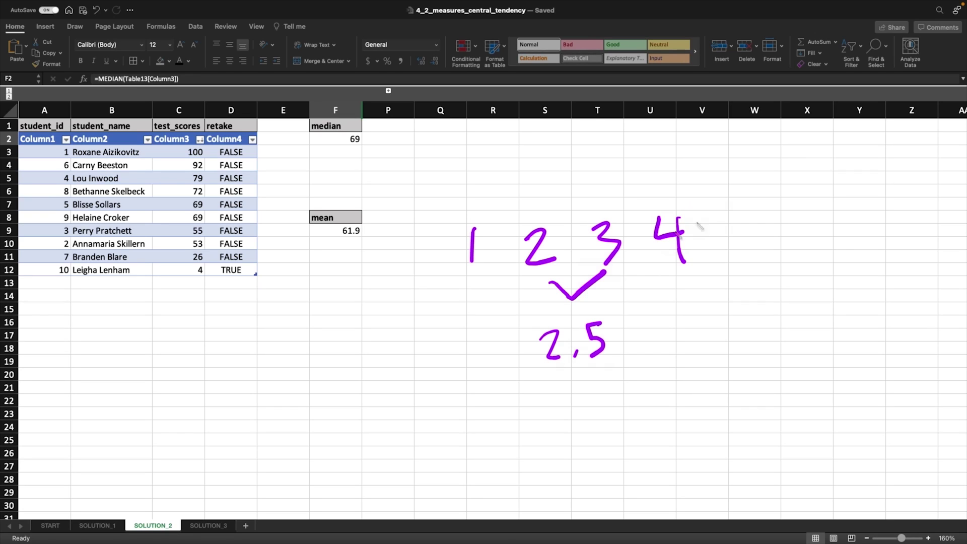
key(Escape)
click(468, 238)
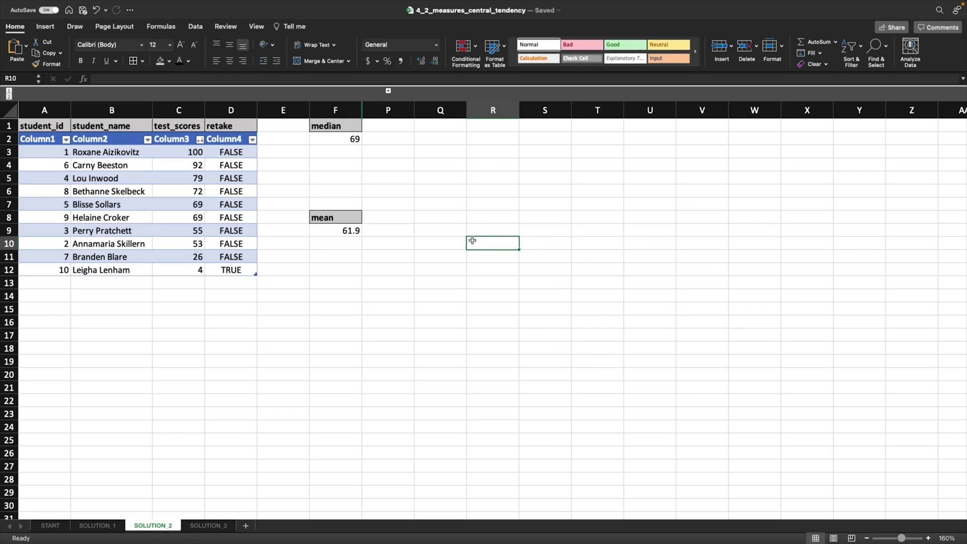
text(1)
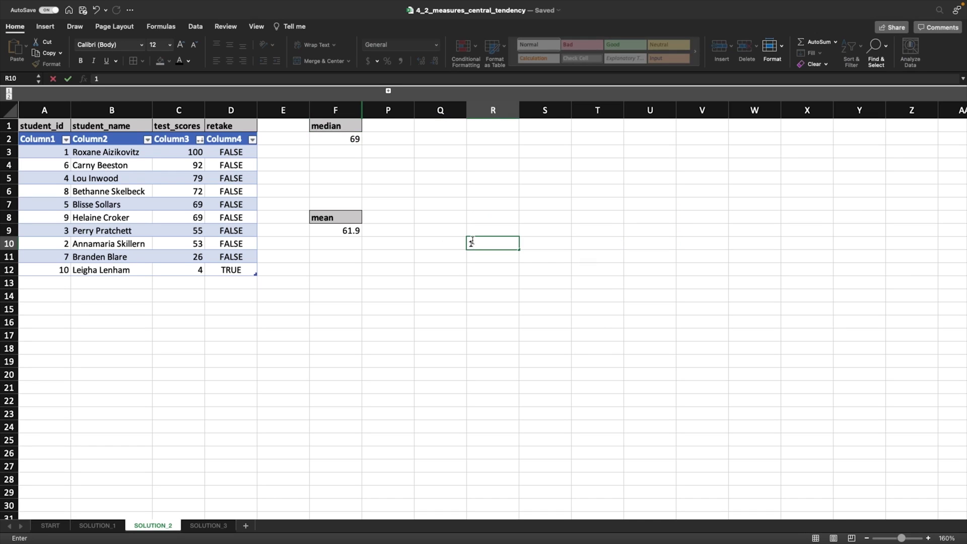
key(Return)
text(2)
key(Return)
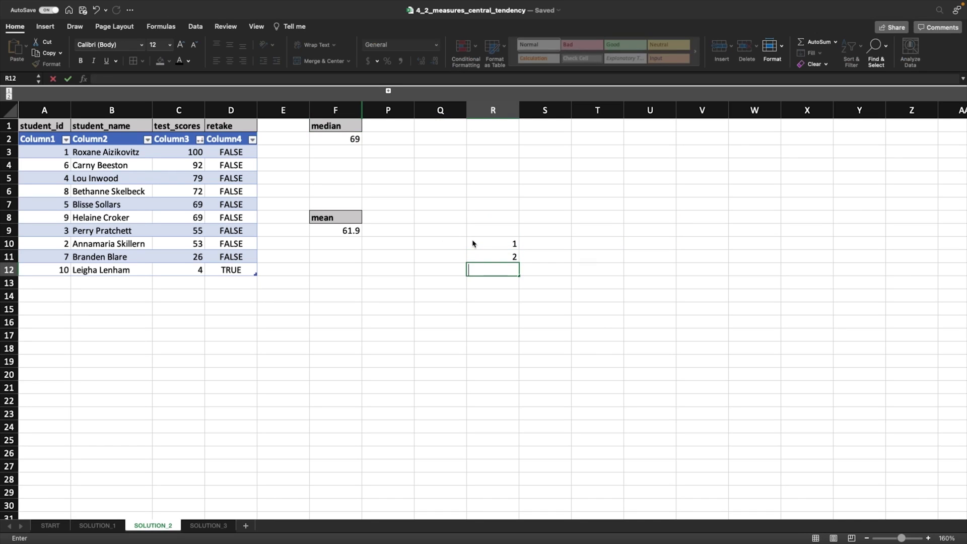
text(3)
key(Return)
text(4)
key(Return)
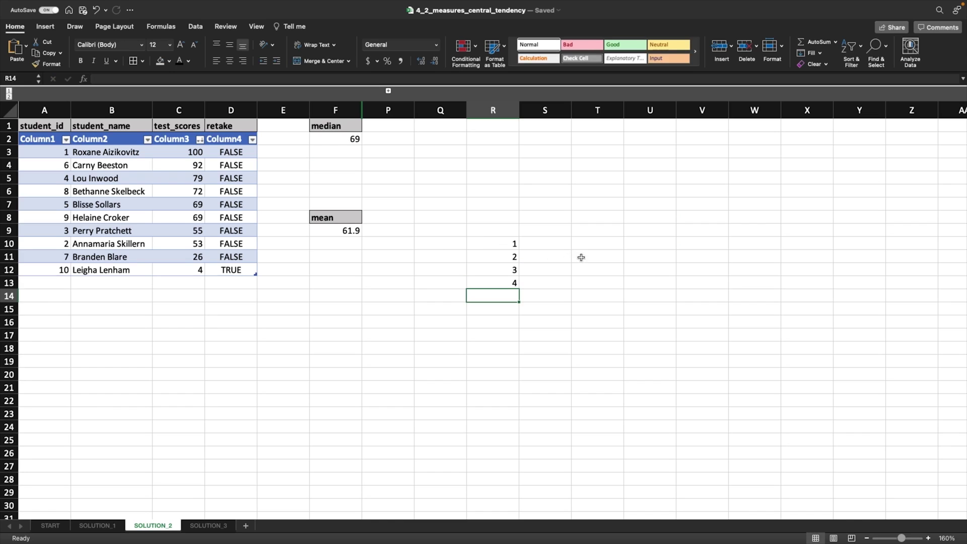
click(582, 257)
text(=)
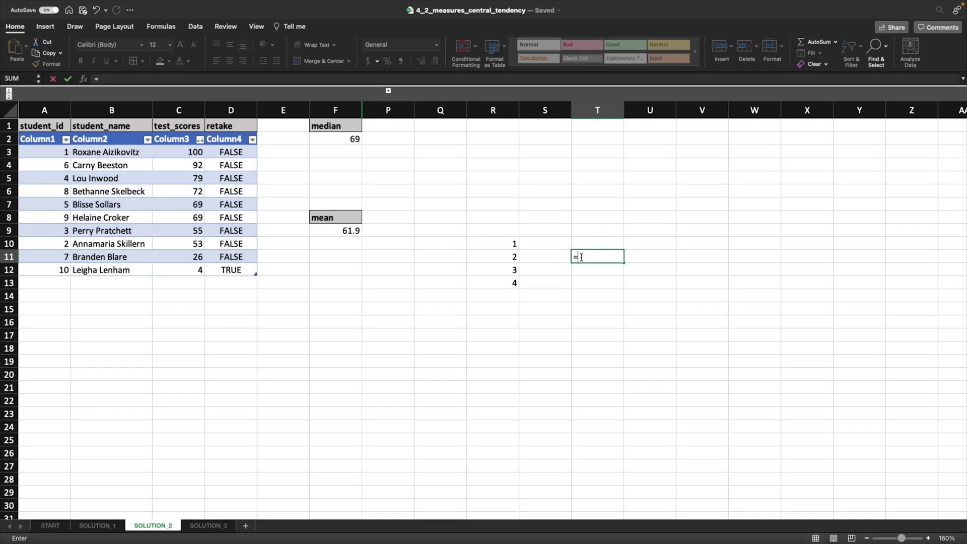
text(MEDIAN()
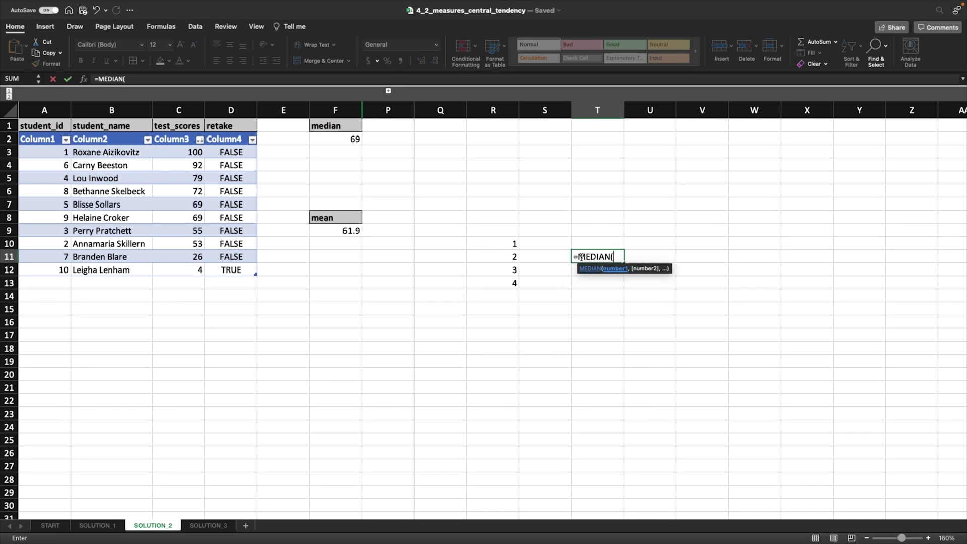
drag(511, 244, 509, 287)
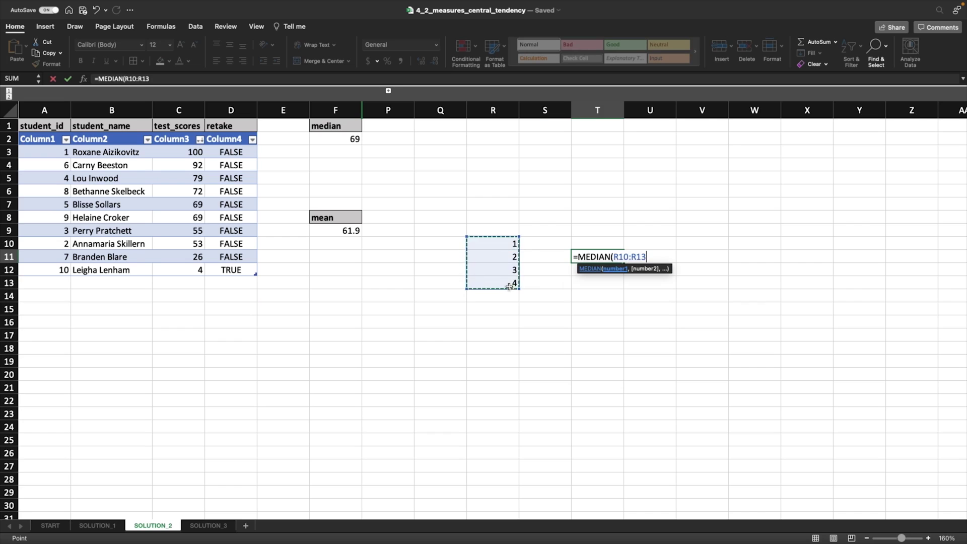
key(Return)
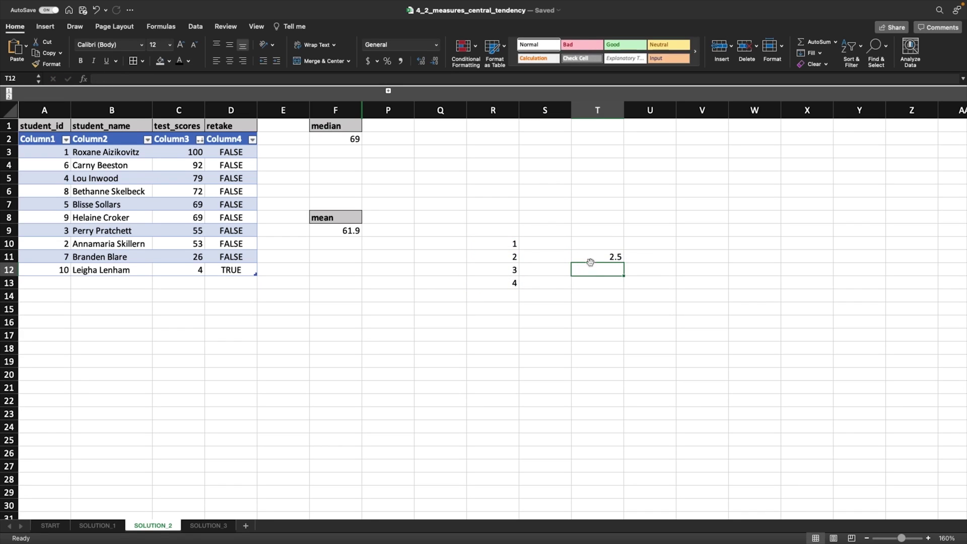
click(513, 283)
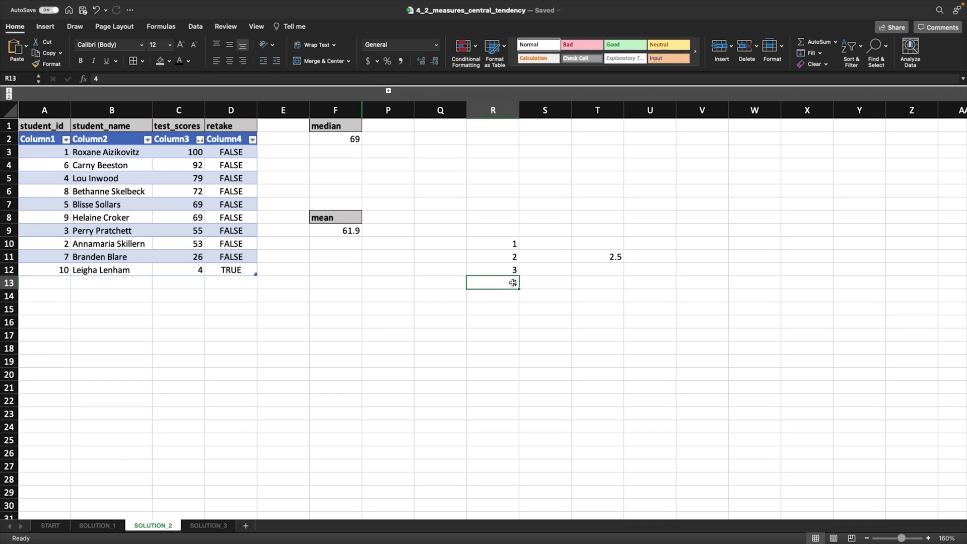
key(Delete)
click(509, 258)
click(585, 257)
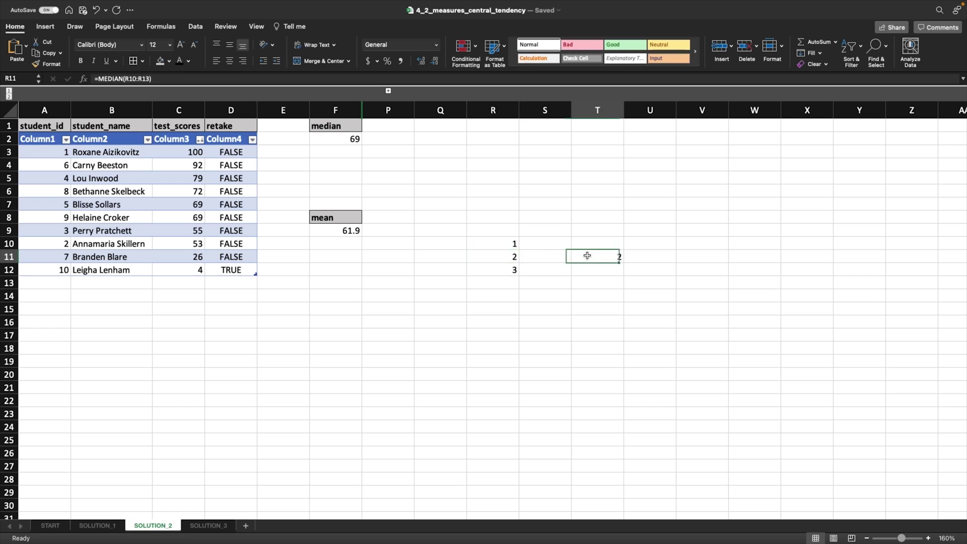
click(501, 243)
shift+click(588, 268)
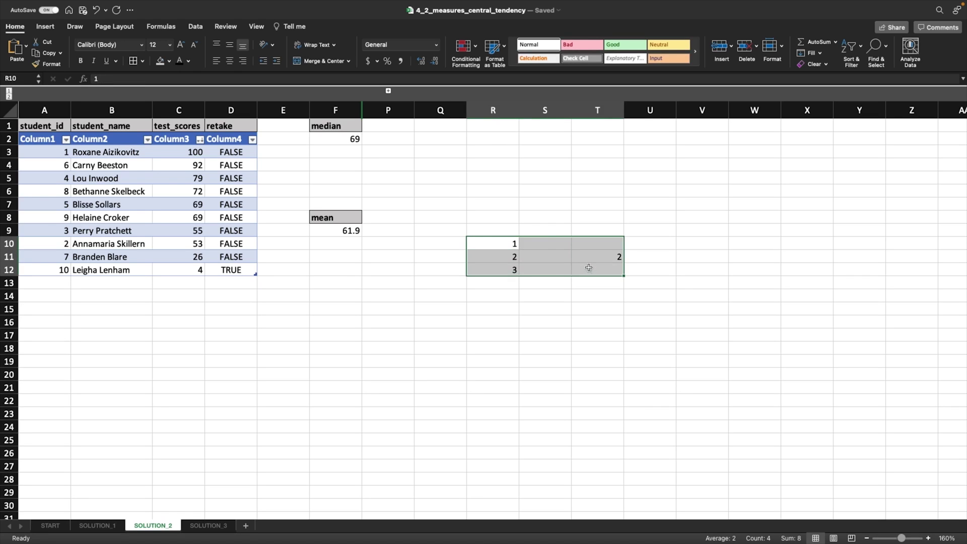
key(Delete)
click(406, 262)
click(335, 127)
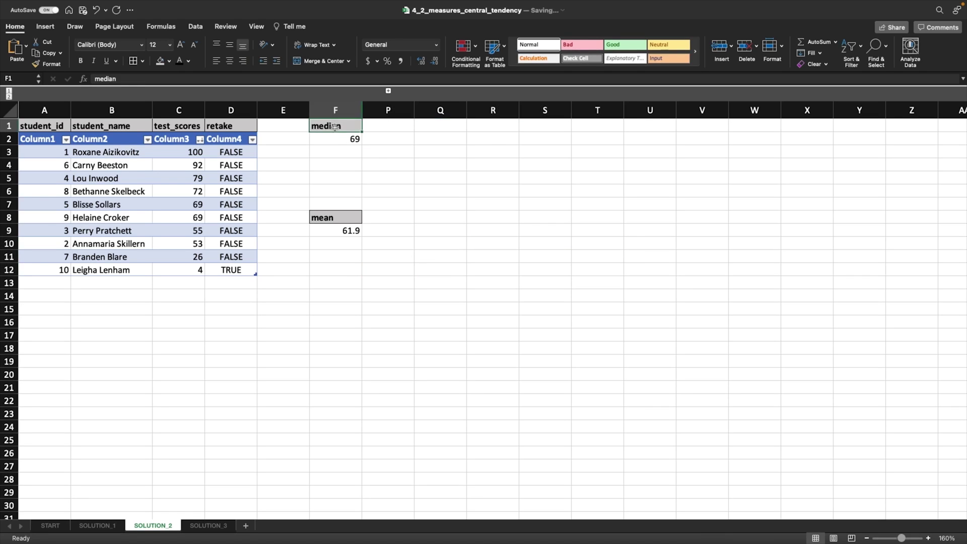
click(335, 138)
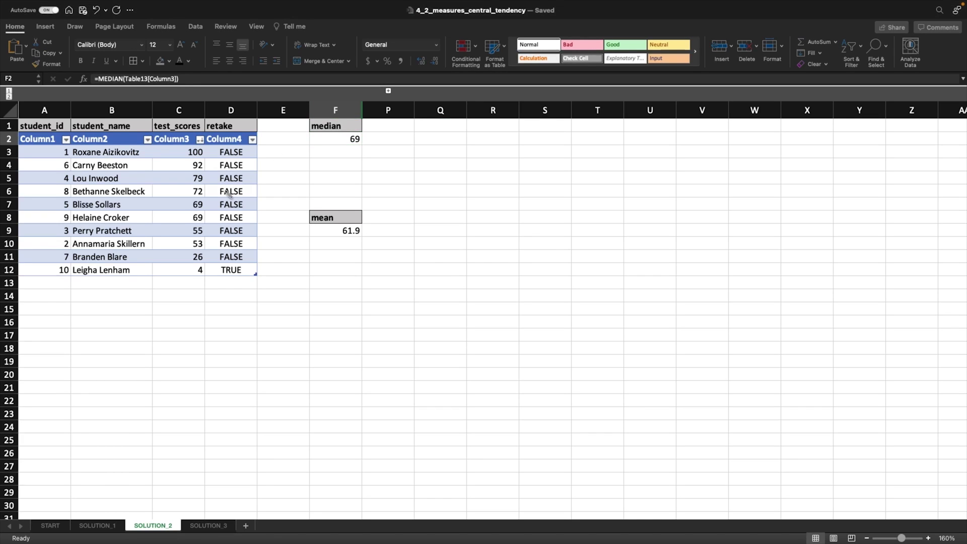
mouse_move(197, 196)
mouse_down()
mouse_move(182, 208)
mouse_move(216, 211)
mouse_up()
mouse_move(197, 152)
mouse_down()
mouse_move(210, 149)
mouse_move(212, 273)
mouse_up()
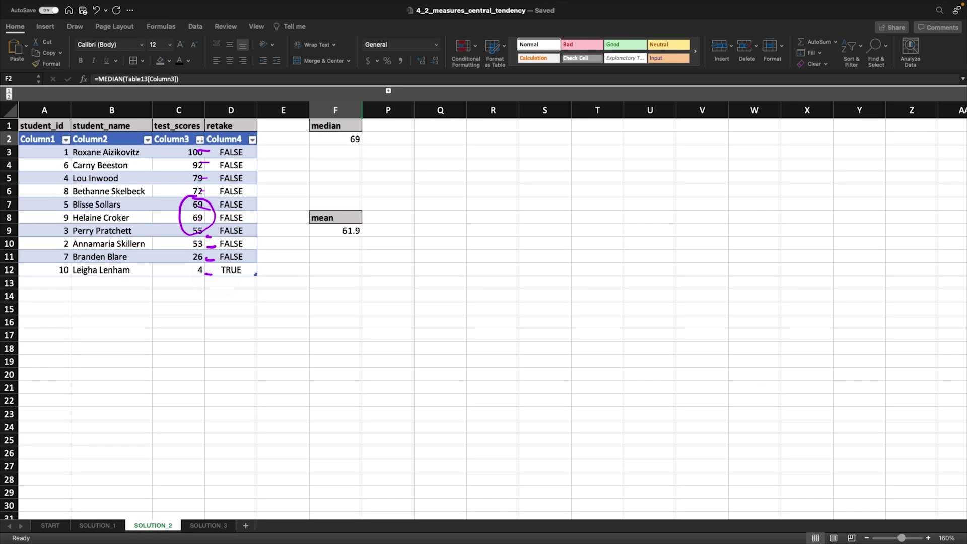
mouse_move(229, 220)
mouse_down()
mouse_move(328, 146)
mouse_move(321, 171)
mouse_up()
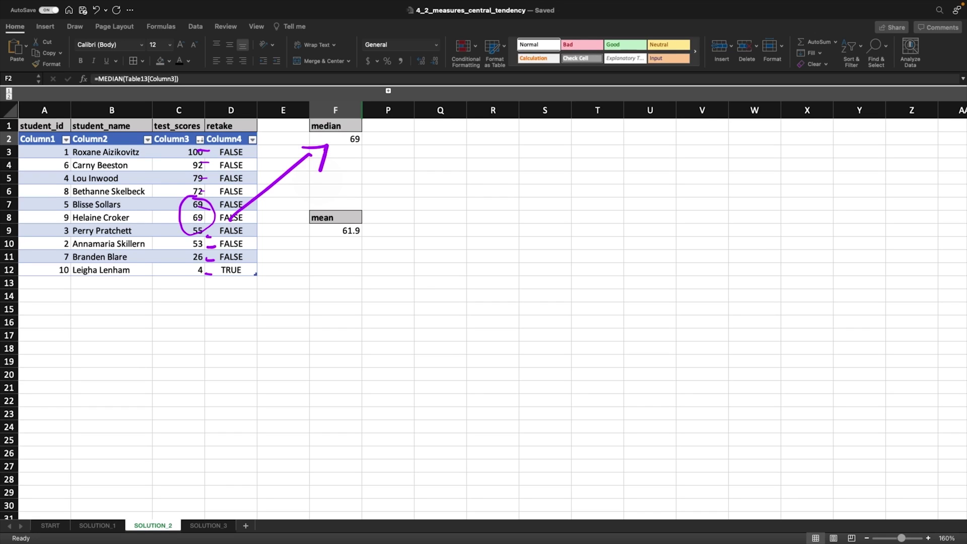
key(Escape)
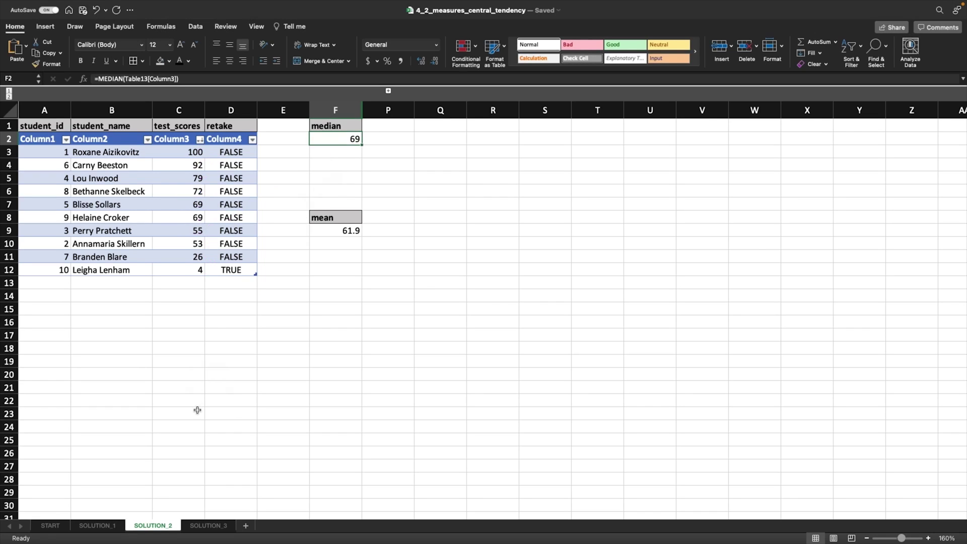
Expand the grouped columns G:O on SOLUTION_2 to show the outlier-free comparison
click(210, 526)
click(155, 526)
click(388, 92)
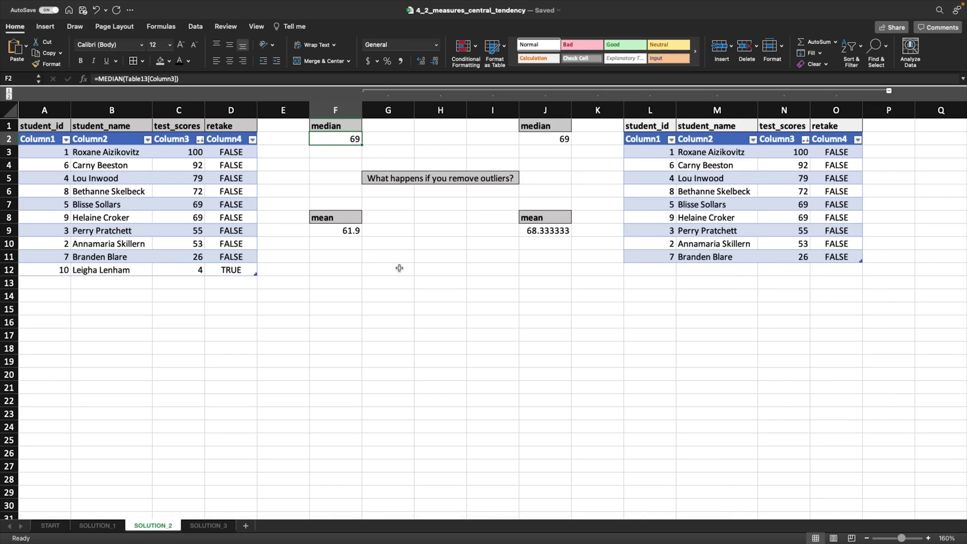
click(889, 91)
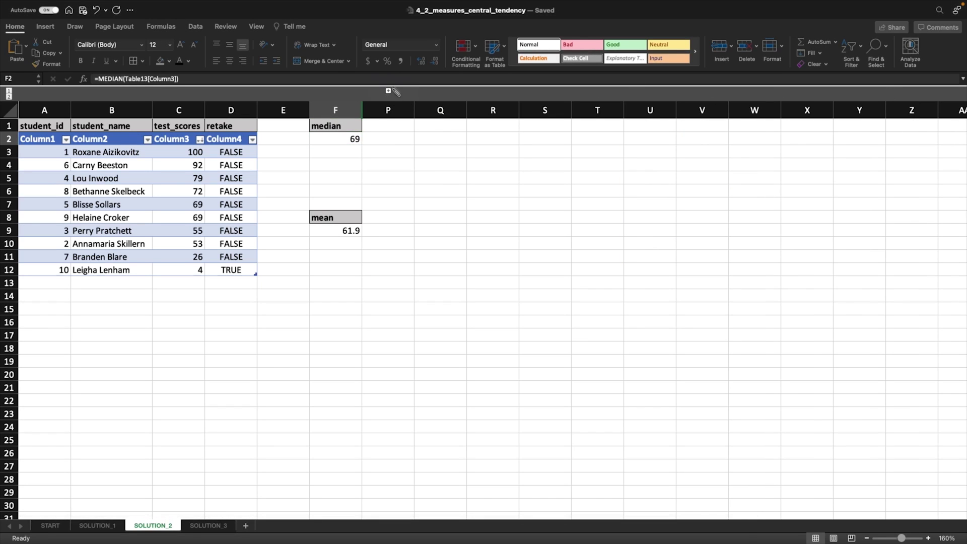
drag(394, 86, 381, 86)
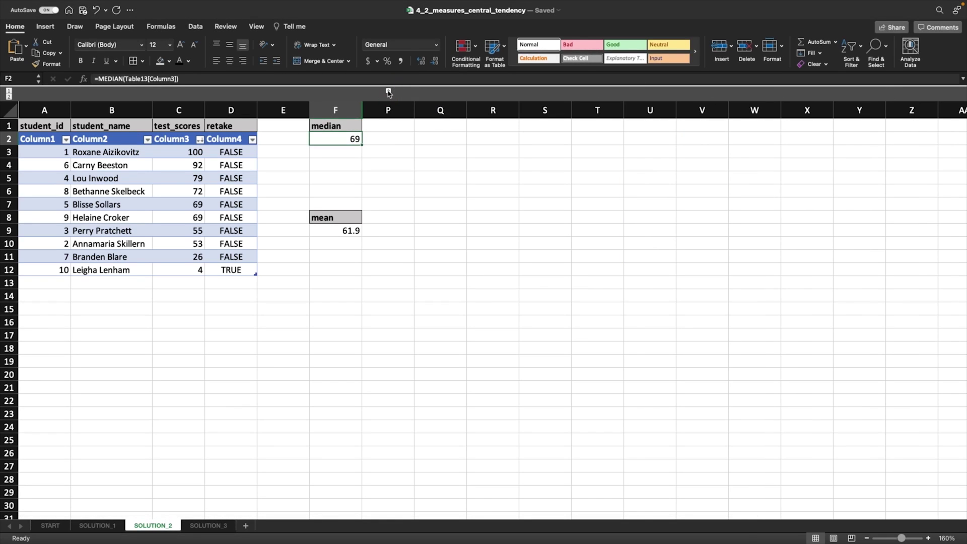
click(388, 90)
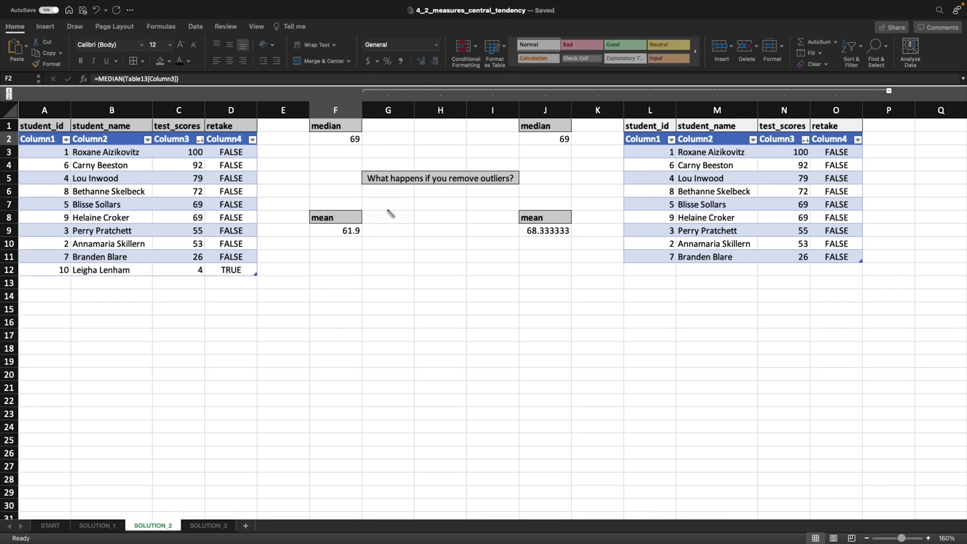
Ink arrows at the outlier question and score 4, underline the nine-score table, select its median
mouse_move(405, 222)
mouse_down()
mouse_move(430, 198)
mouse_move(447, 225)
mouse_move(424, 262)
mouse_up()
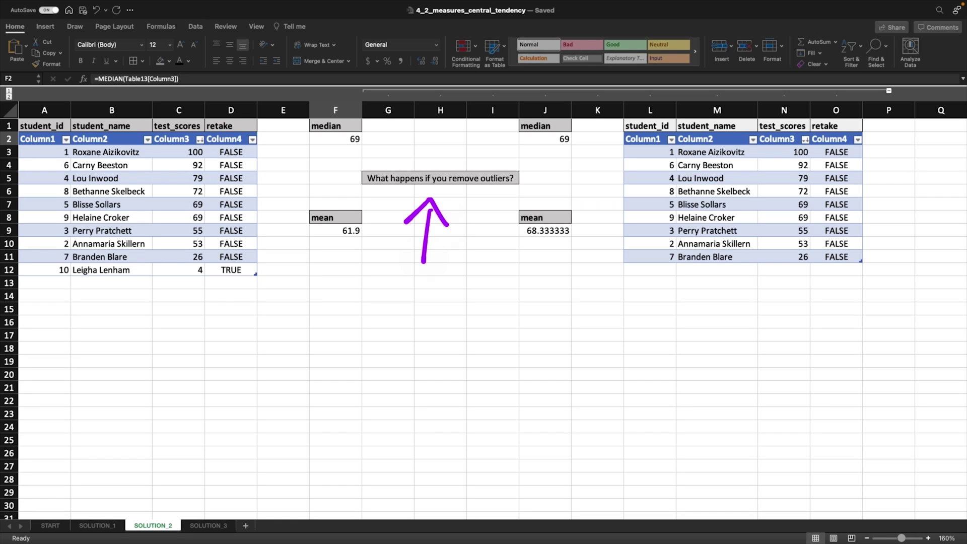
mouse_move(190, 297)
mouse_down()
mouse_move(218, 298)
mouse_move(208, 335)
mouse_up()
drag(633, 276, 849, 275)
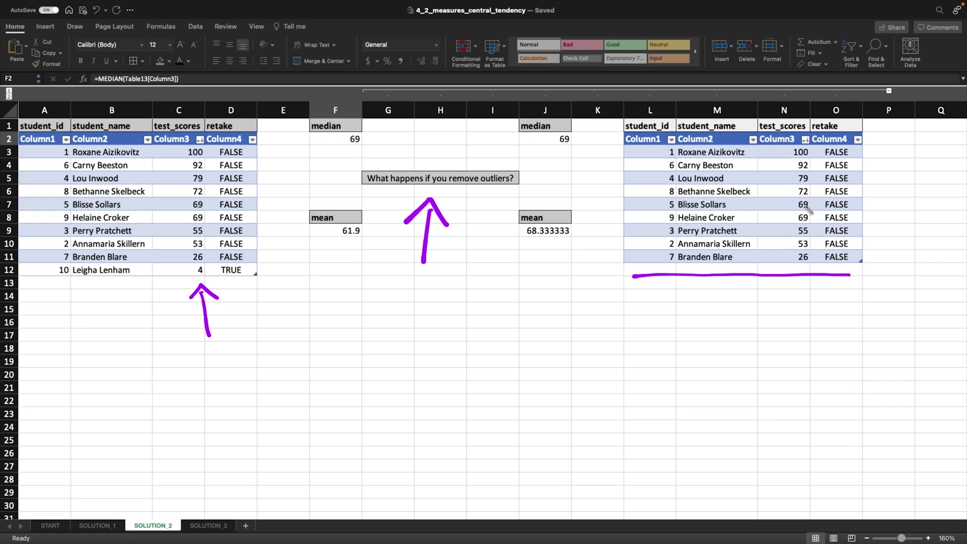
click(565, 139)
double_click(564, 139)
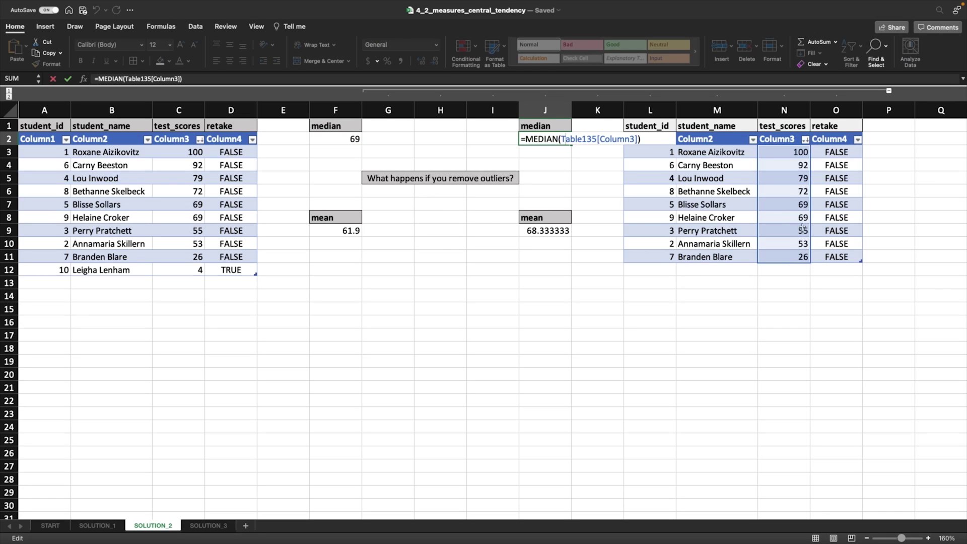
click(577, 161)
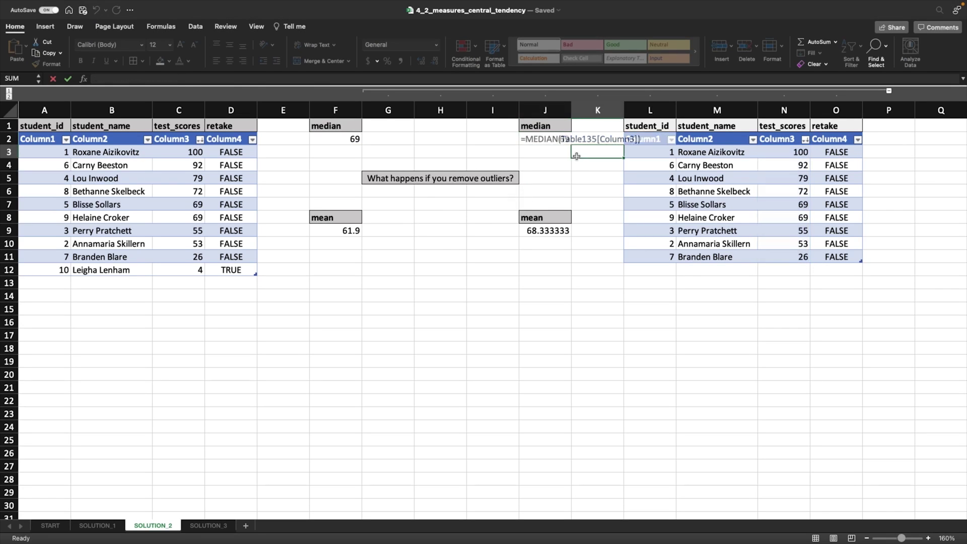
click(553, 232)
click(336, 231)
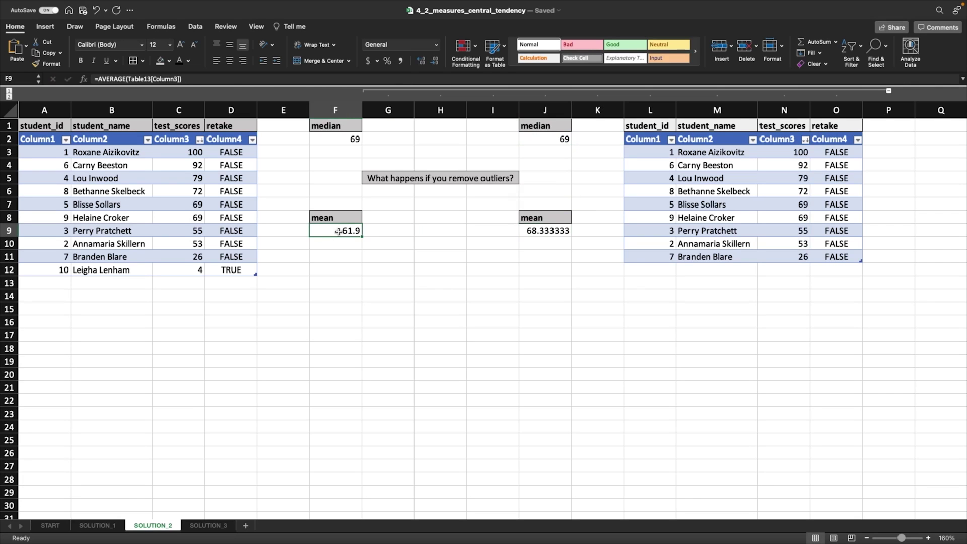
double_click(339, 231)
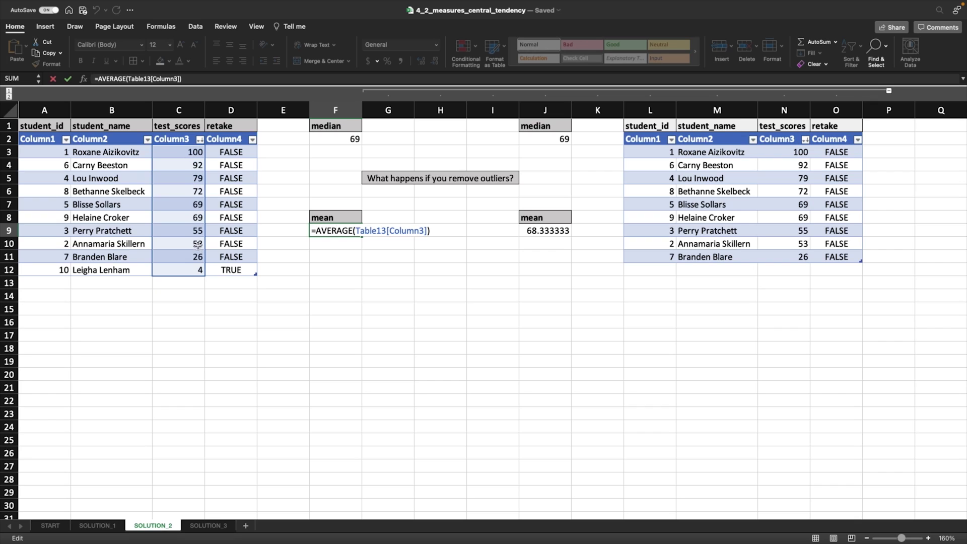
double_click(546, 231)
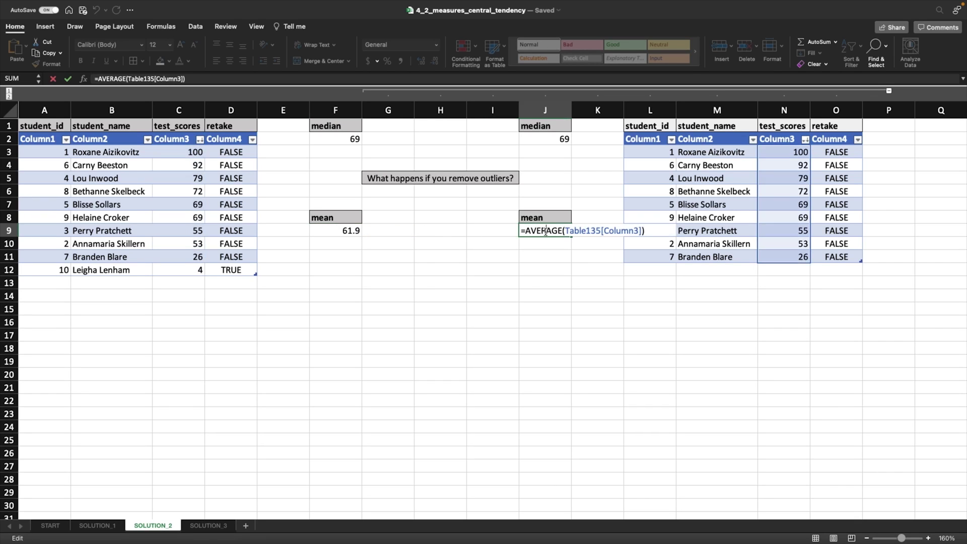
click(556, 255)
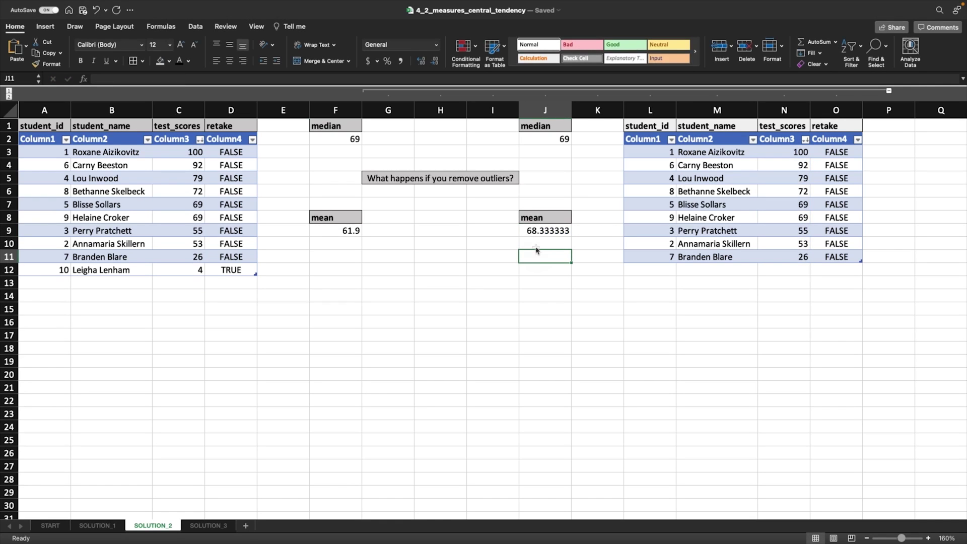
drag(536, 250, 519, 267)
mouse_move(536, 250)
mouse_down()
mouse_move(557, 269)
mouse_move(539, 287)
mouse_move(543, 310)
mouse_up()
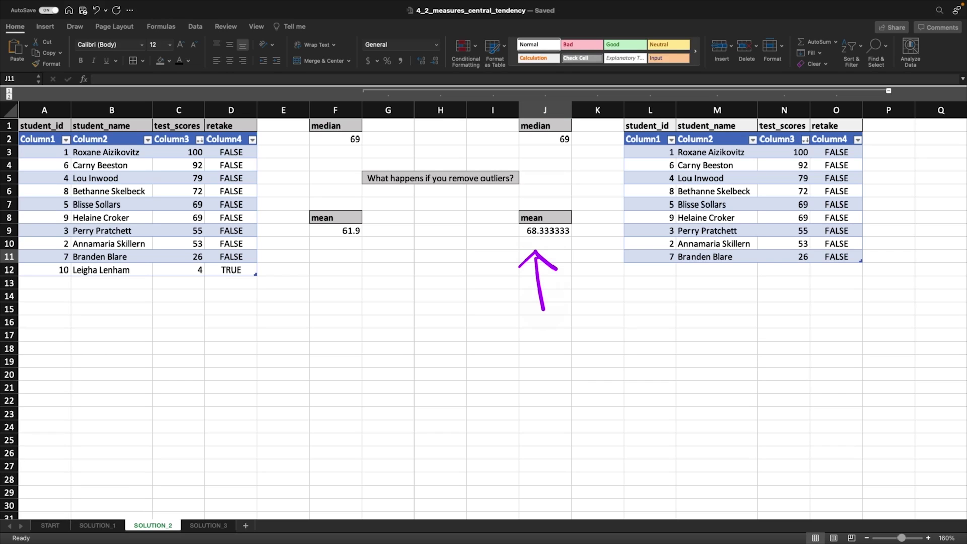
mouse_move(322, 260)
mouse_down()
mouse_move(347, 245)
mouse_move(364, 262)
mouse_up()
drag(345, 248, 346, 295)
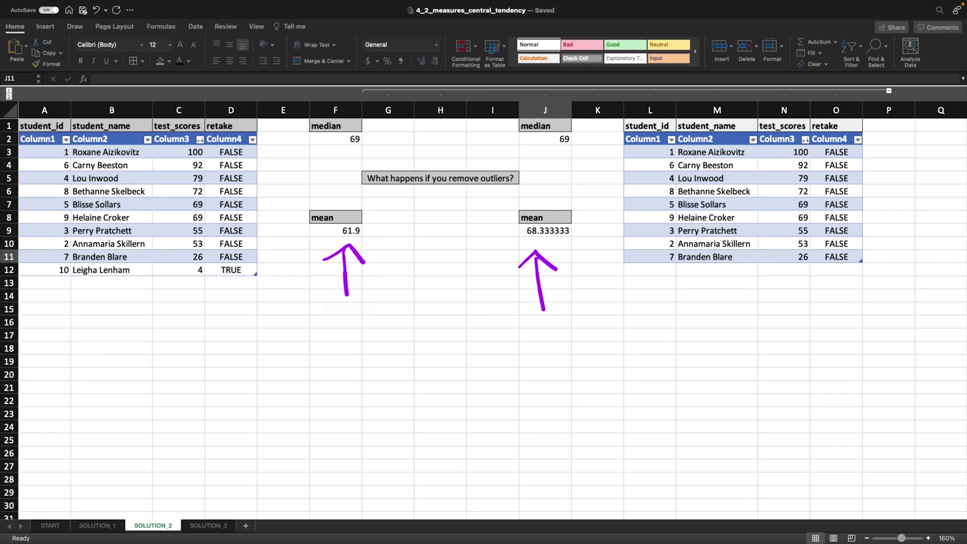
mouse_move(358, 125)
mouse_down()
mouse_move(374, 155)
mouse_move(355, 126)
mouse_up()
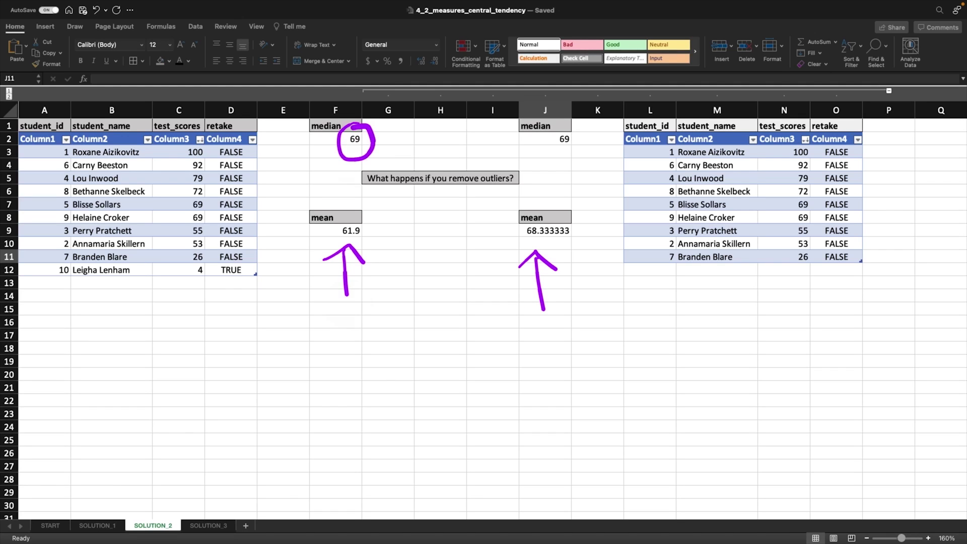
mouse_move(570, 123)
mouse_down()
mouse_move(579, 155)
mouse_move(569, 122)
mouse_up()
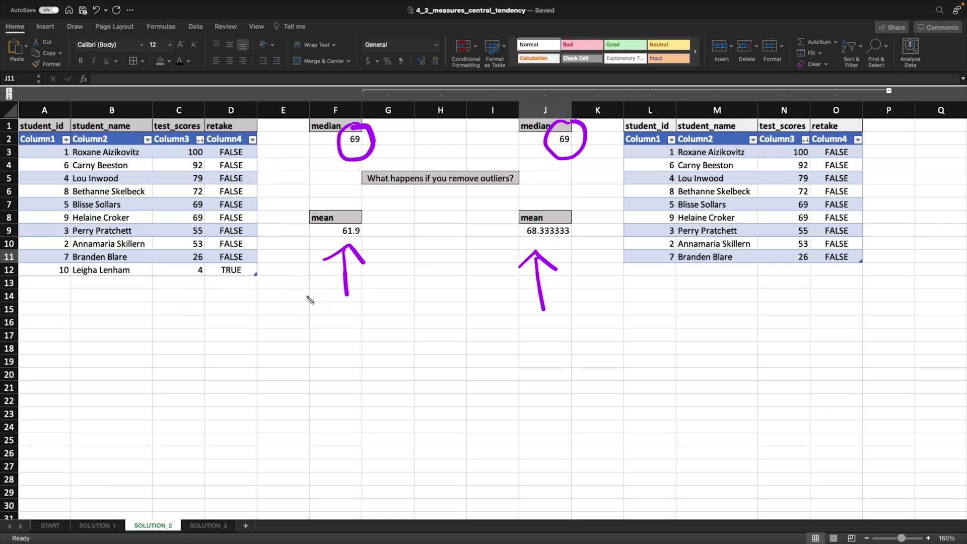
Collapse columns G:O, open SOLUTION_3, and ink the sample list 1 2 2 3 marking 2 as mode
click(888, 92)
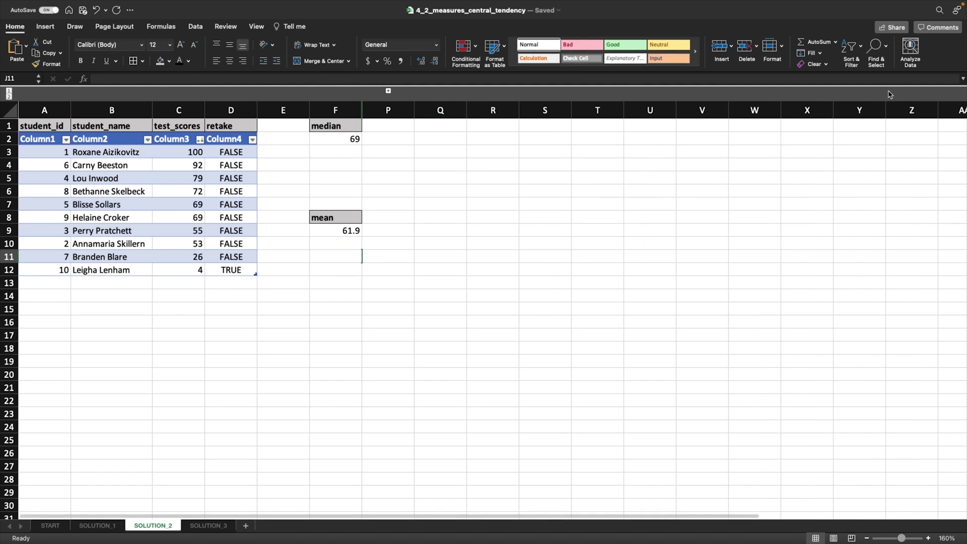
click(219, 527)
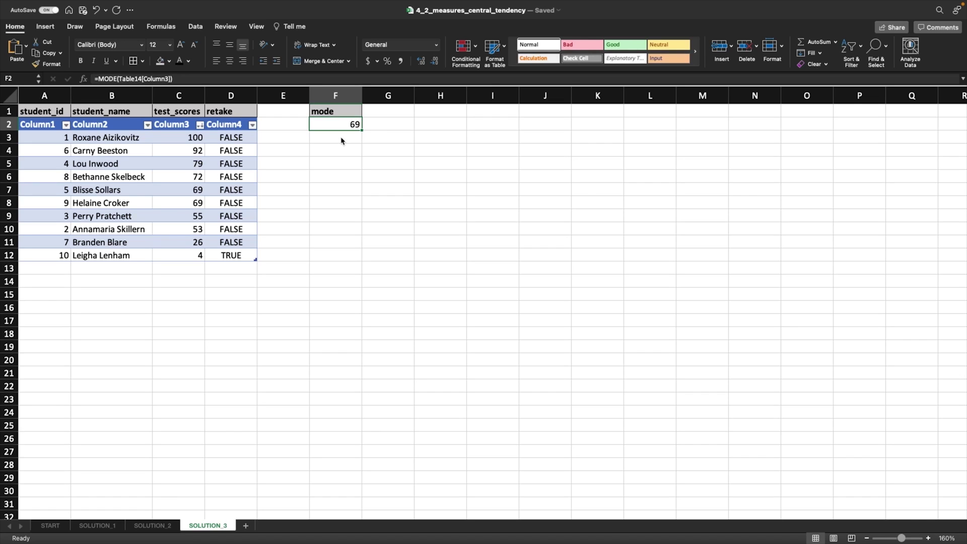
drag(475, 231, 474, 265)
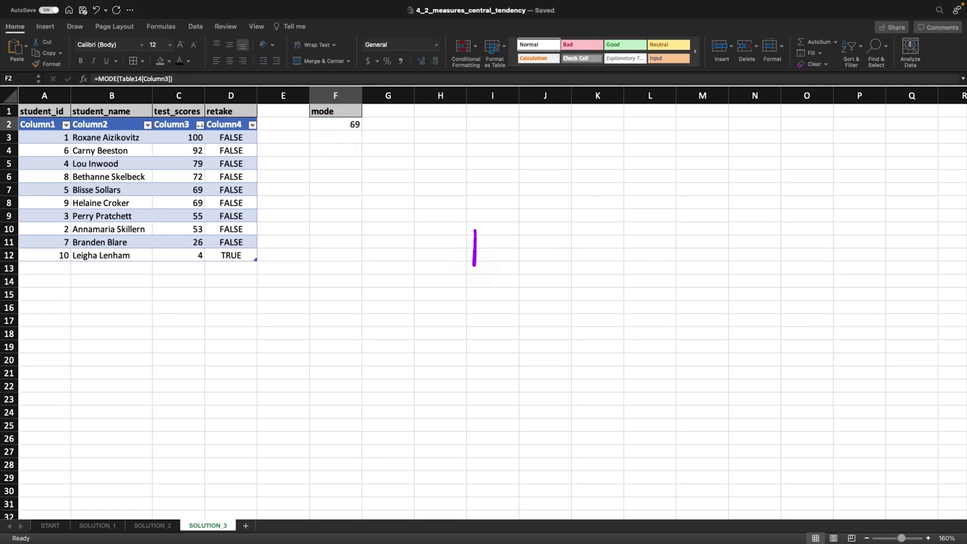
mouse_move(529, 237)
mouse_down()
mouse_move(541, 268)
mouse_move(598, 266)
mouse_up()
drag(623, 233, 639, 274)
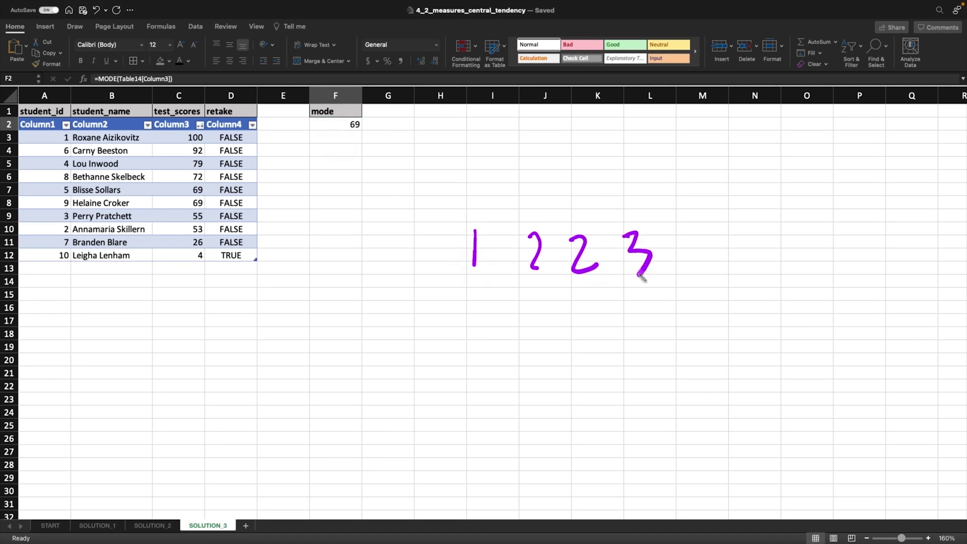
drag(530, 270, 550, 272)
mouse_move(548, 309)
mouse_down()
mouse_move(560, 298)
mouse_move(578, 316)
mouse_up()
drag(556, 305, 563, 355)
Ink a second list with repeated 1s as mode, link the score table to 69, then clear ink
mouse_move(669, 298)
mouse_down()
mouse_move(668, 322)
mouse_move(703, 305)
mouse_move(704, 314)
mouse_up()
mouse_move(723, 298)
mouse_down()
mouse_move(728, 321)
mouse_move(880, 314)
mouse_move(870, 331)
mouse_up()
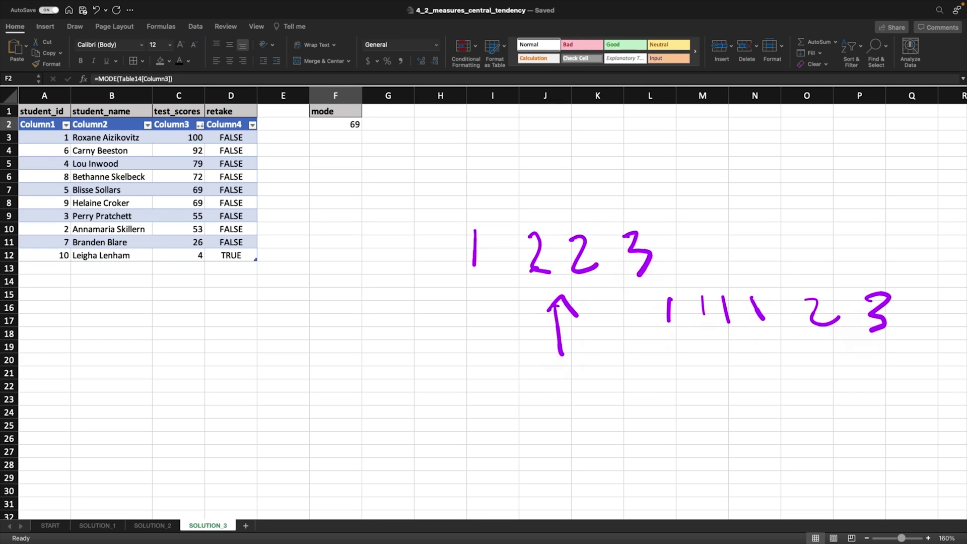
drag(650, 358, 678, 352)
drag(663, 355, 680, 403)
drag(663, 331, 769, 336)
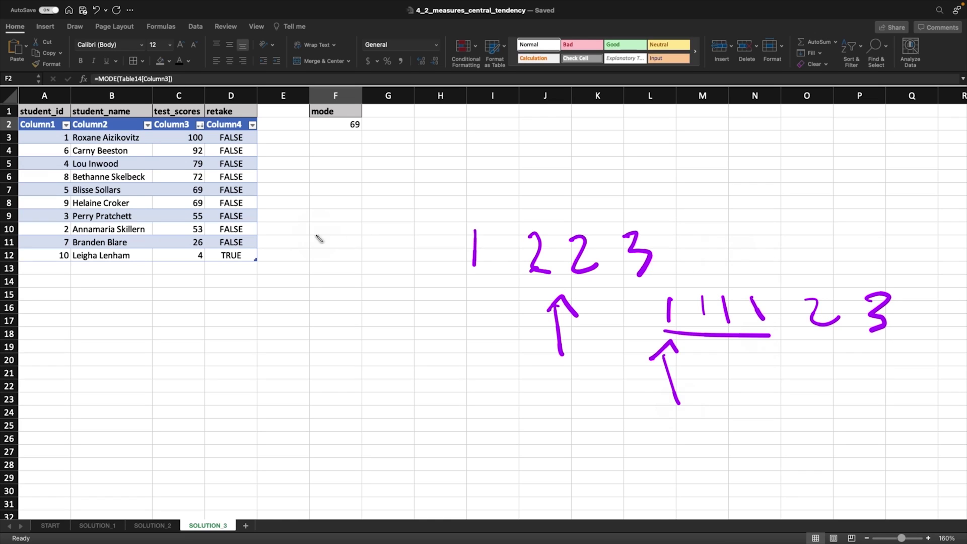
mouse_move(258, 122)
mouse_down()
mouse_move(271, 147)
mouse_move(286, 252)
mouse_move(267, 263)
mouse_up()
mouse_move(301, 179)
mouse_down()
mouse_move(297, 203)
mouse_move(328, 216)
mouse_up()
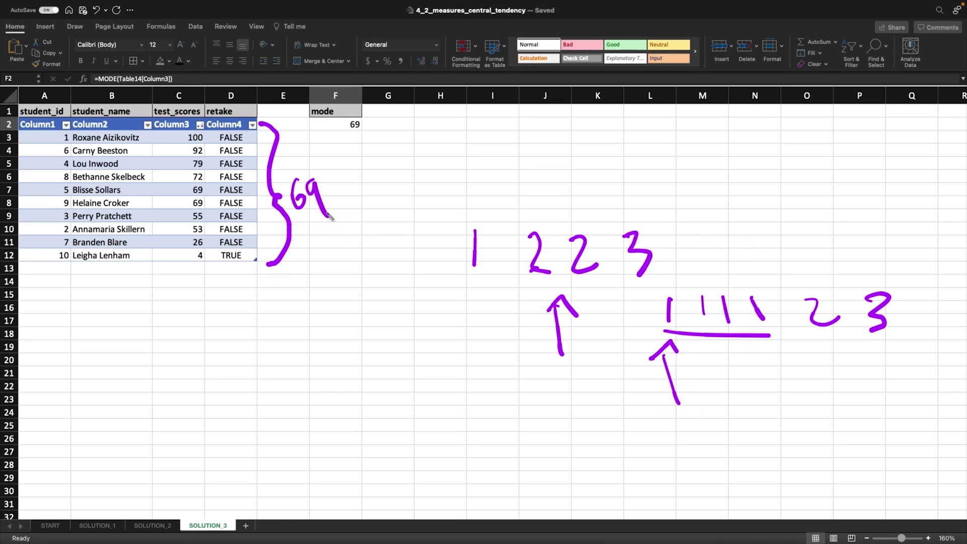
mouse_move(333, 181)
mouse_down()
mouse_move(351, 141)
mouse_move(366, 175)
mouse_up()
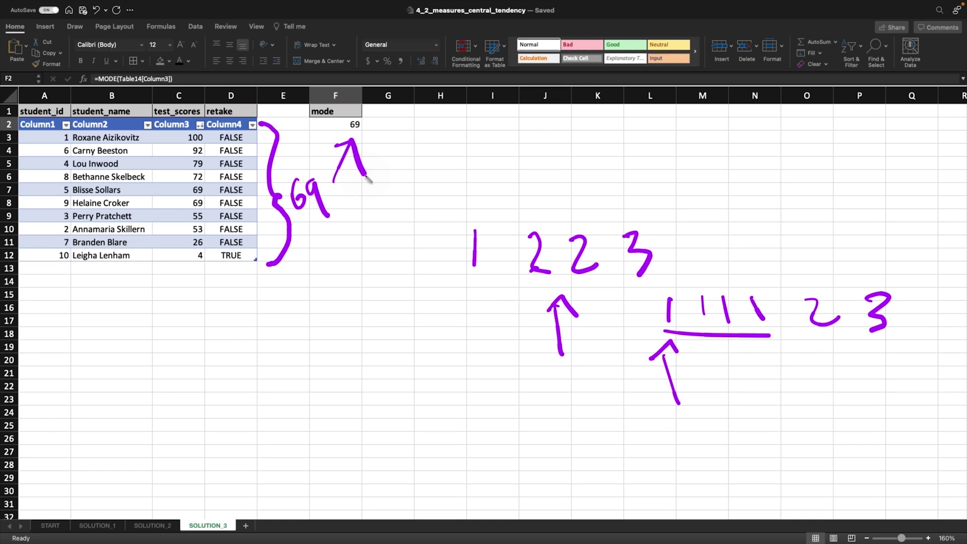
key(Escape)
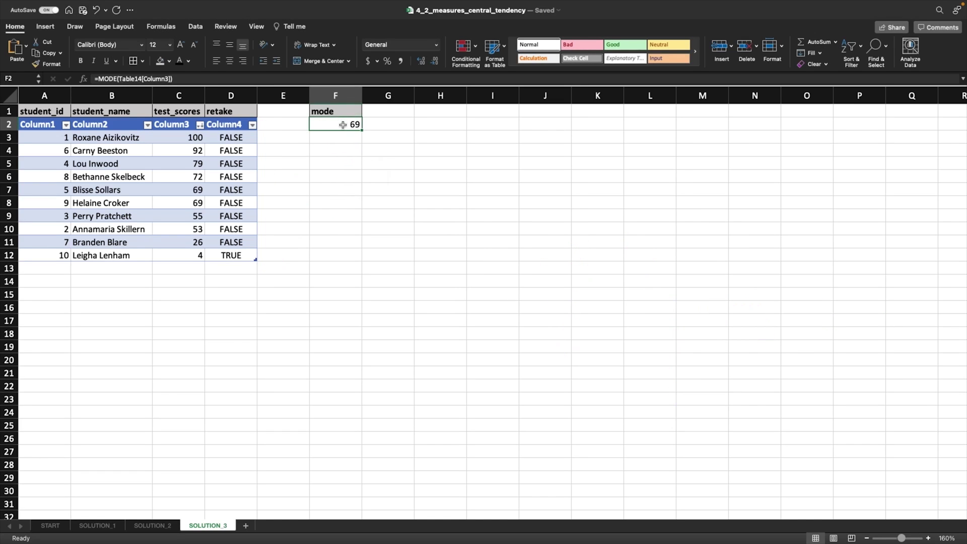
View F2's =MODE(Table14[Column3]) without changing it, then return to SOLUTION_2
double_click(346, 124)
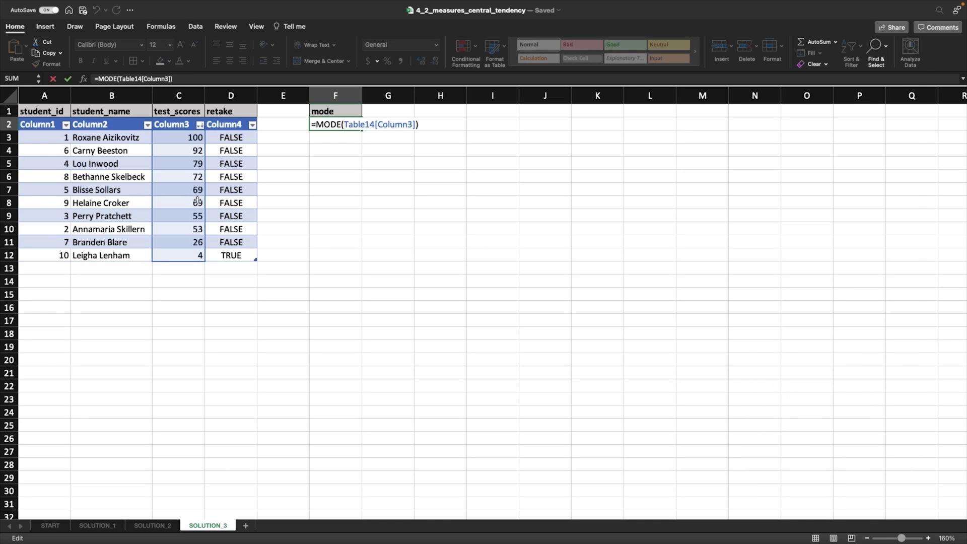
click(321, 149)
key(Escape)
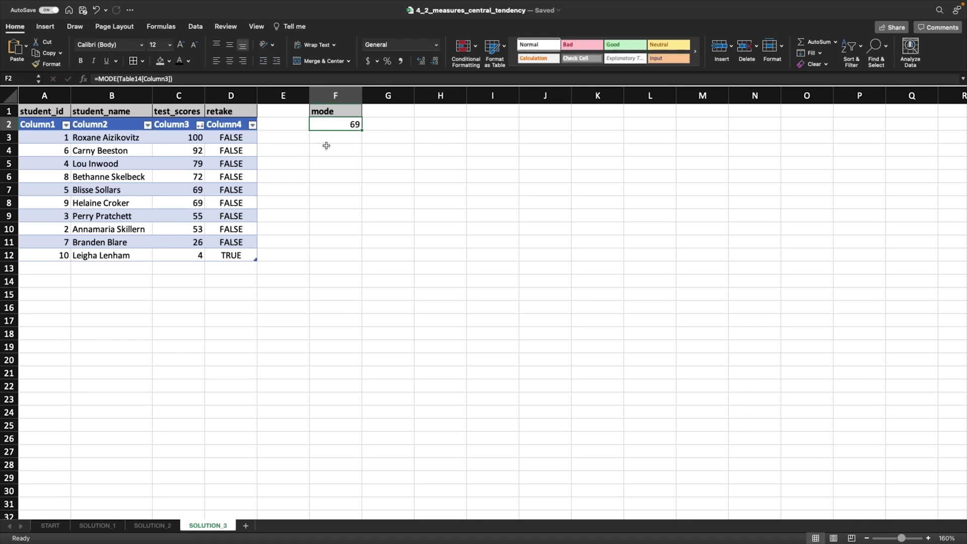
click(163, 526)
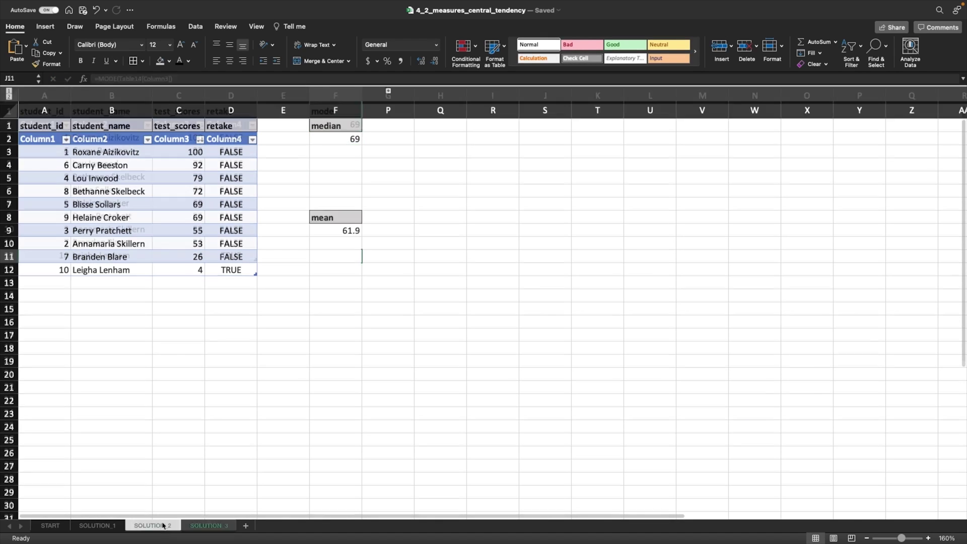
On SOLUTION_1, ink an arrow linking the 61.9 mean to μ in the mean formula
click(98, 525)
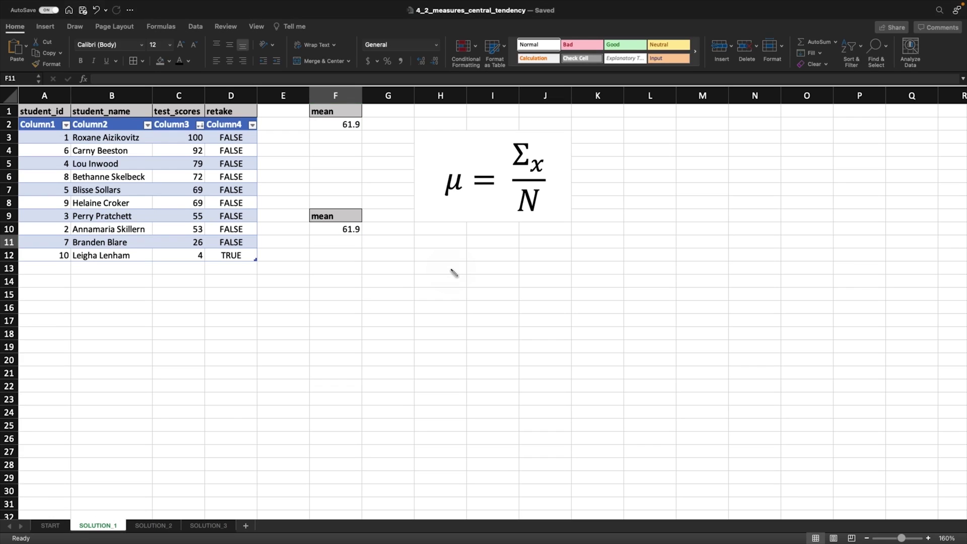
drag(446, 214, 459, 236)
mouse_move(443, 211)
mouse_down()
mouse_move(434, 262)
mouse_move(415, 290)
mouse_move(353, 253)
mouse_up()
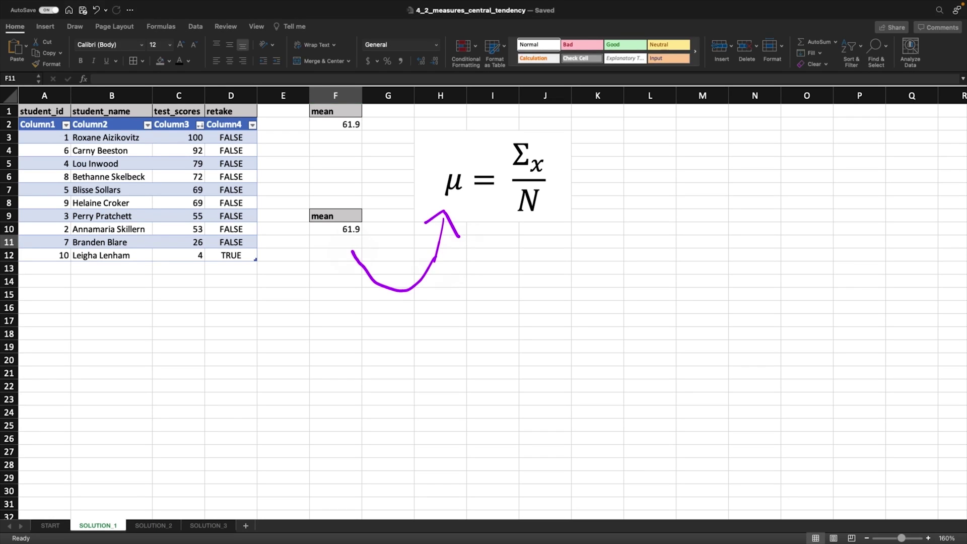
Mark the Σx sum, the numerator x and the denominator N in the formula, noting N equals 10
mouse_move(532, 122)
mouse_down()
mouse_move(550, 141)
mouse_move(571, 116)
mouse_move(576, 159)
mouse_up()
drag(556, 165, 606, 133)
drag(551, 215, 572, 212)
drag(559, 206, 612, 201)
drag(627, 185, 624, 188)
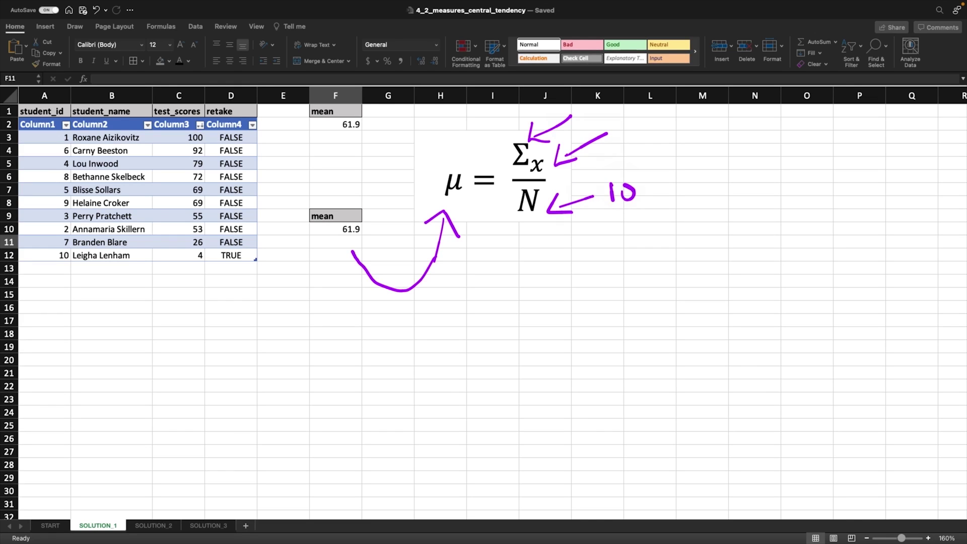